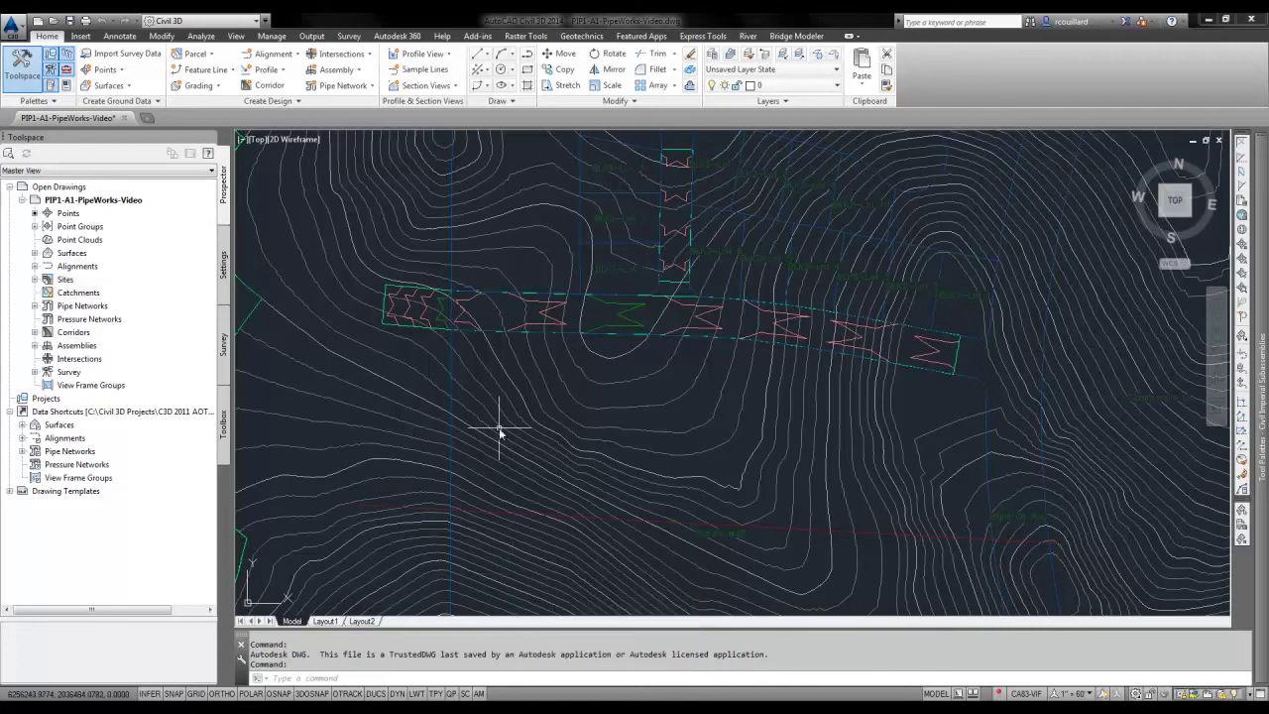
Step: Start a new pressure pipe network with the Water parts list and ExTopo as its surface
click(362, 87)
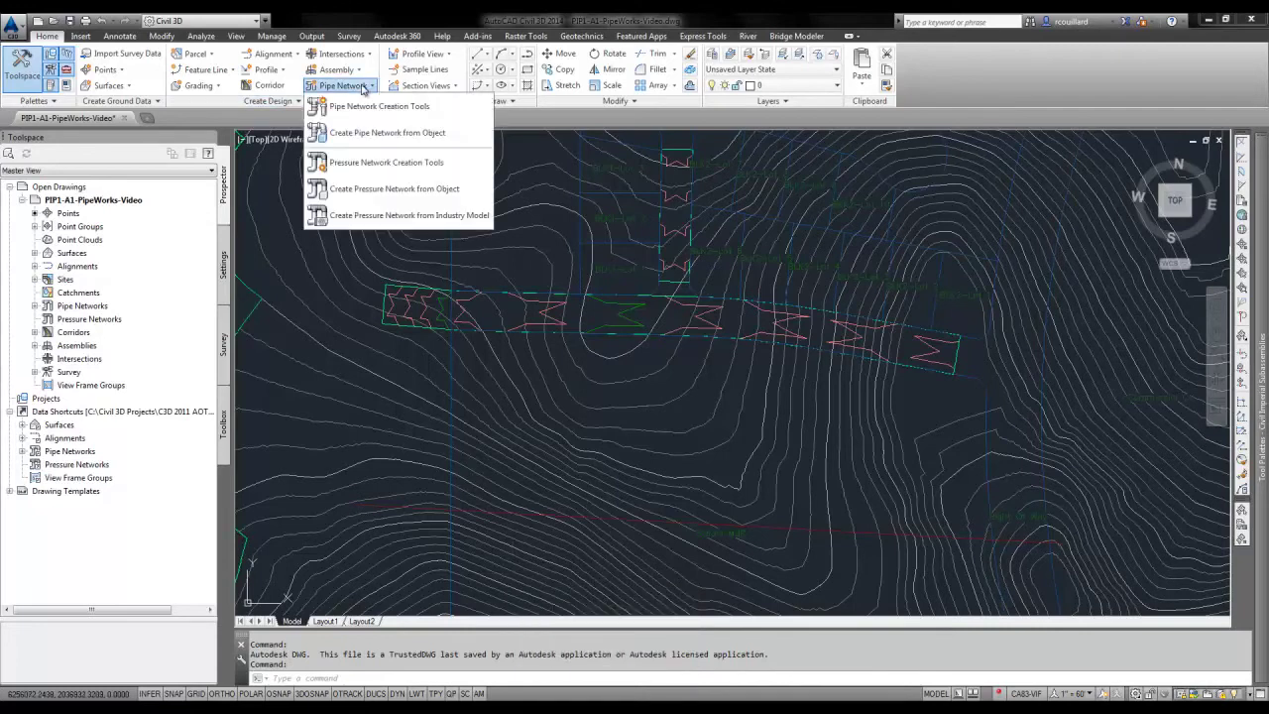
click(371, 159)
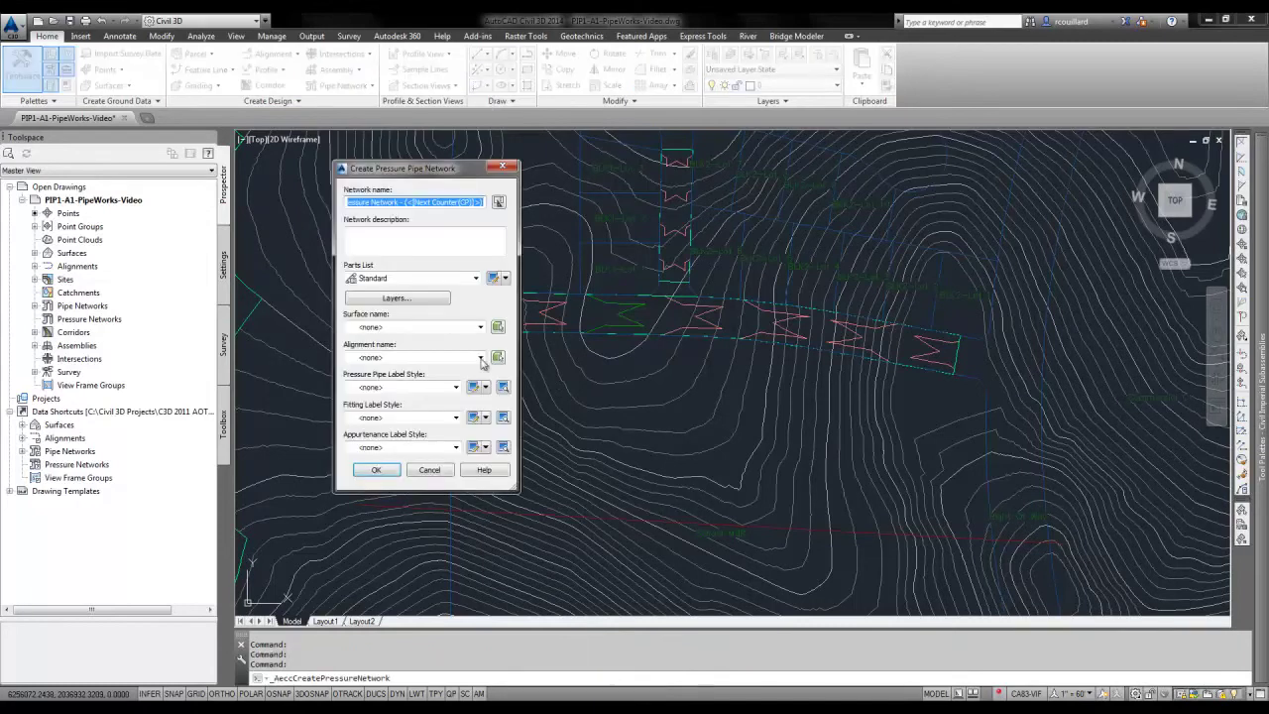
click(475, 279)
click(383, 323)
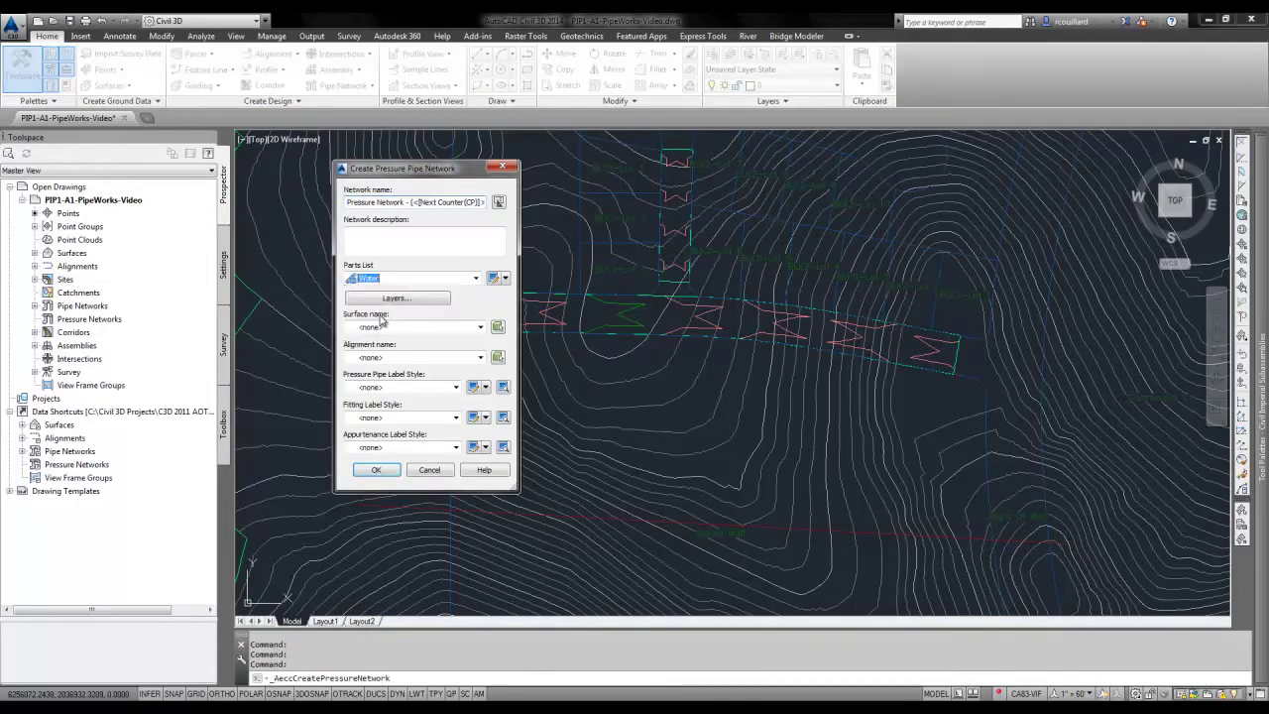
click(480, 328)
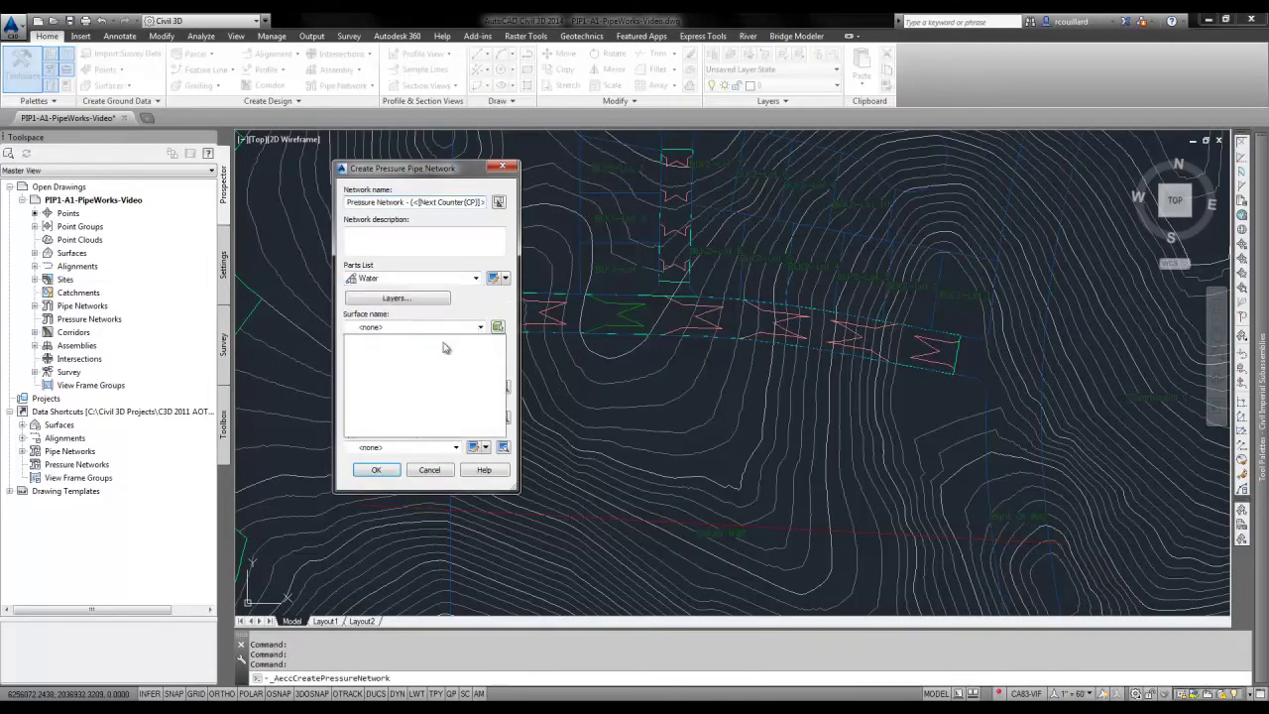
click(391, 392)
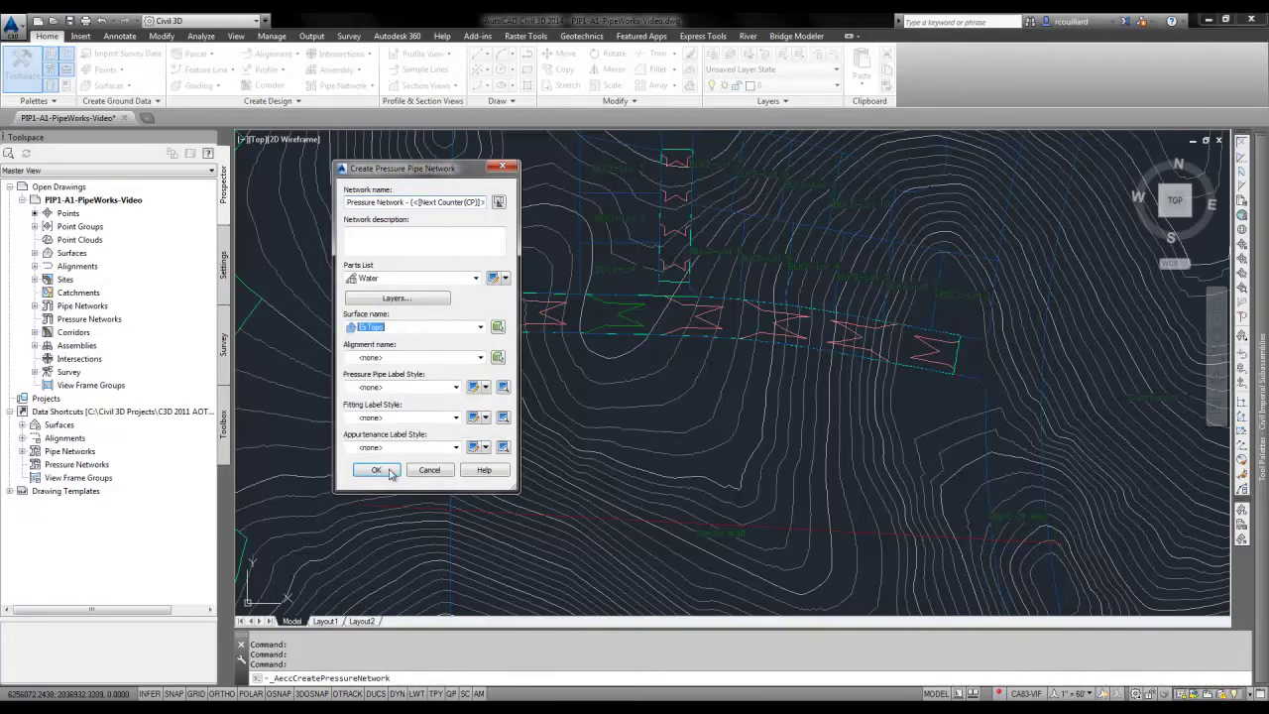
Step: Give the network's pressure pipes, fittings and appurtenances the Standard label style and create the network
click(457, 387)
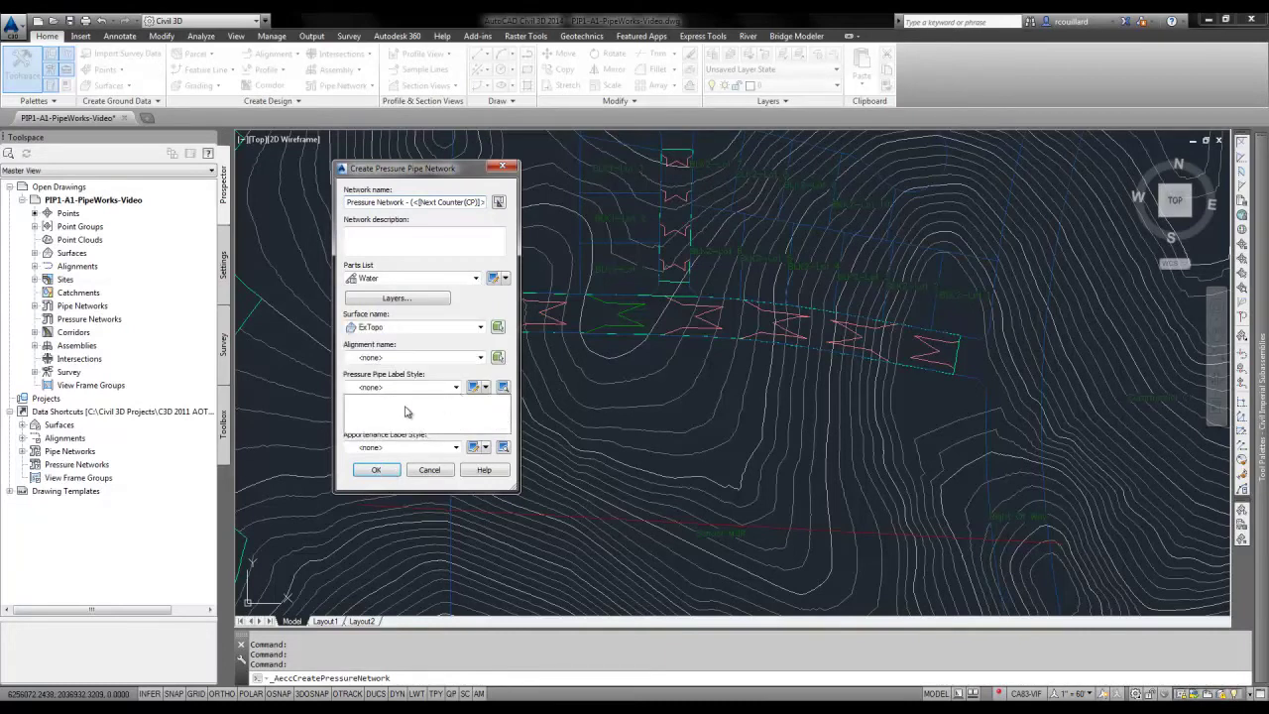
click(399, 419)
click(456, 417)
click(390, 445)
click(458, 447)
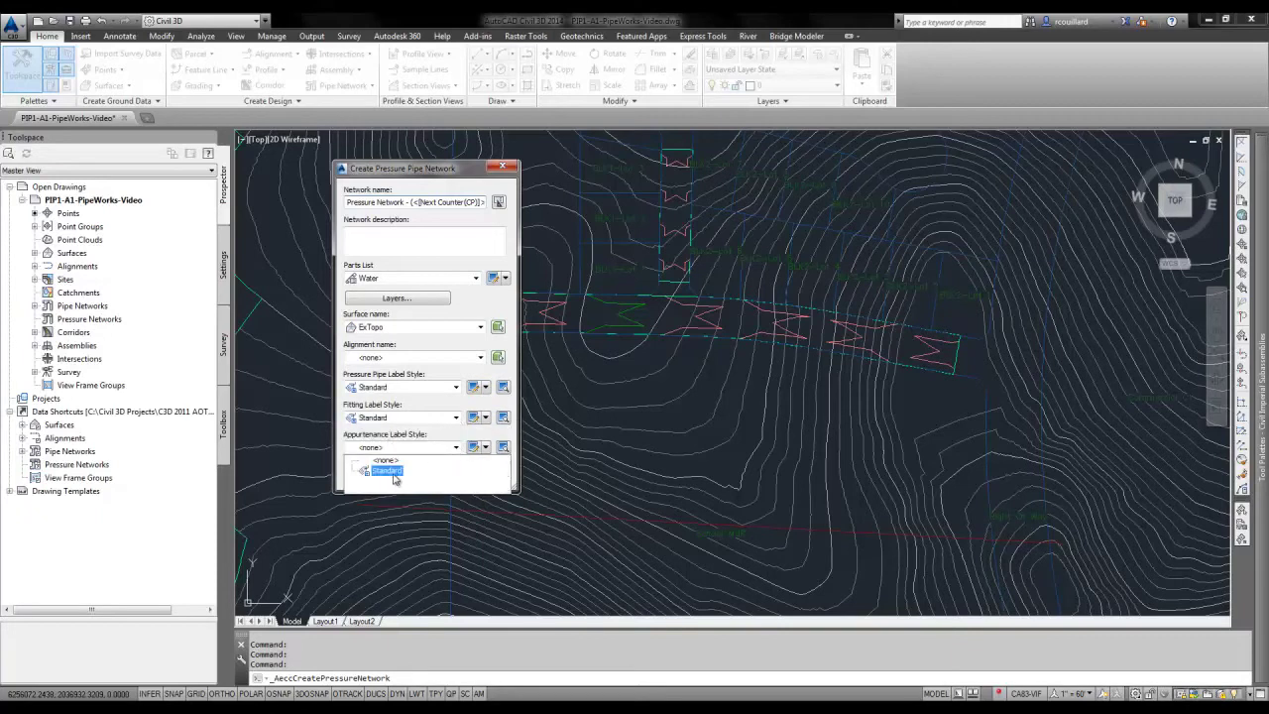
click(389, 476)
click(377, 470)
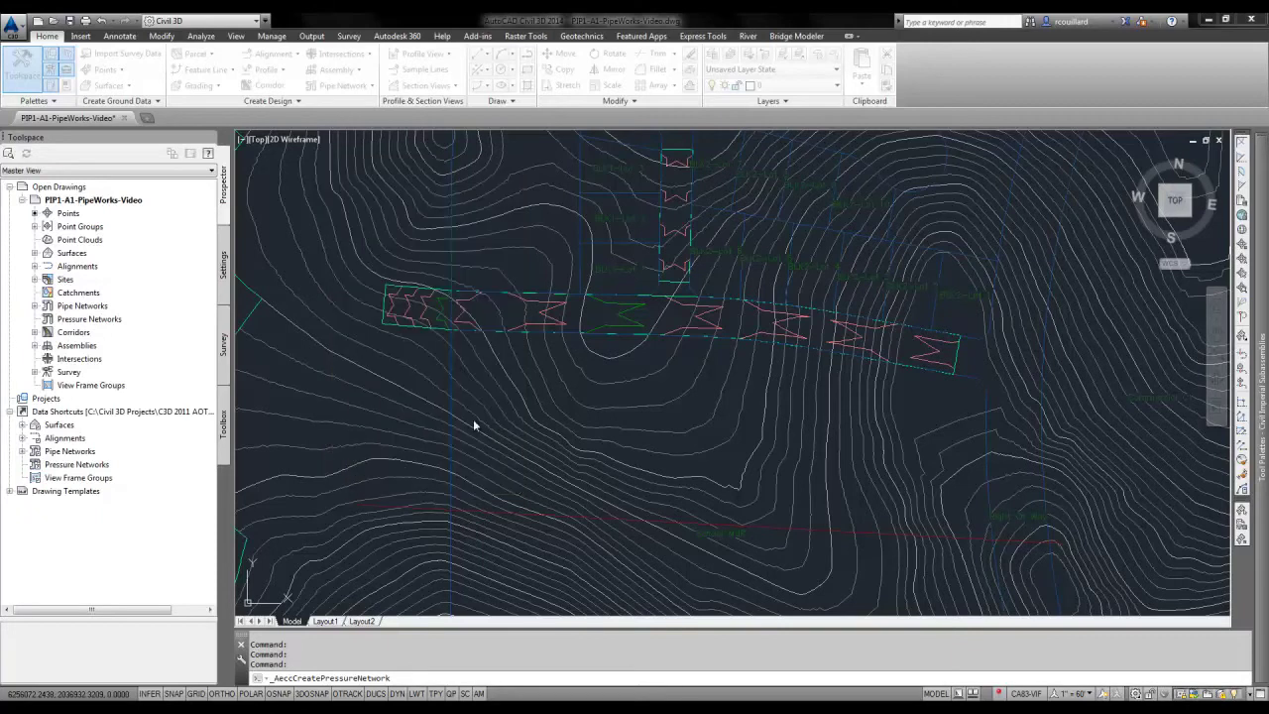
Step: Lay out two connected pressure pipes with a bend between them south of the green-and-red strip, the first about 321 ft long
click(417, 412)
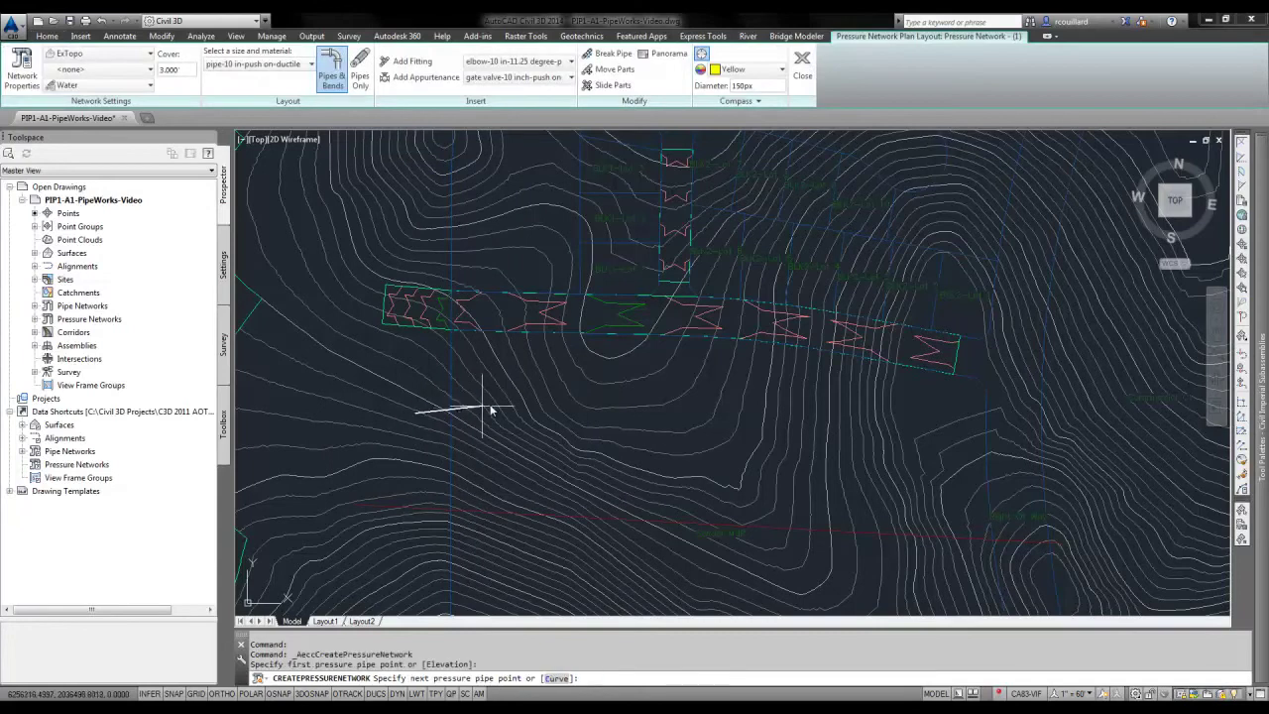
click(613, 379)
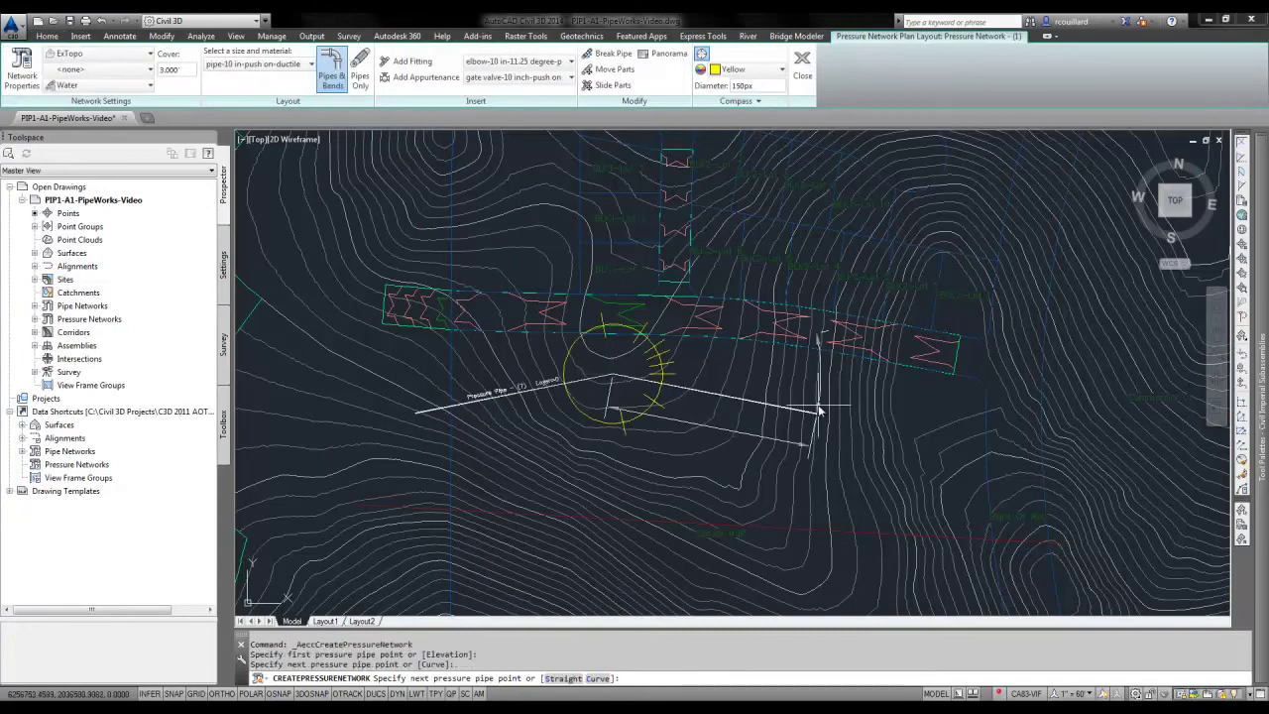
click(853, 420)
right_click(857, 422)
click(895, 433)
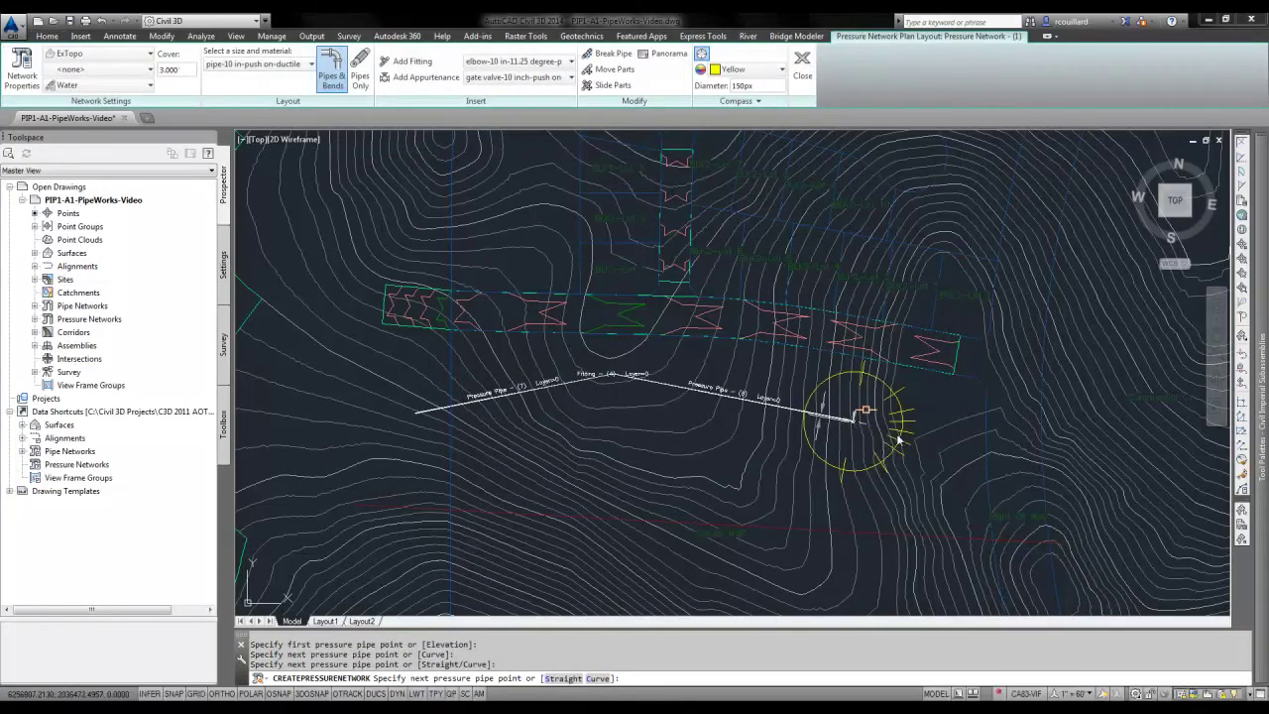
Step: Add a dynamic pressure pipe table for Pressure Network - (1) and place it just below the bend fitting
scroll(608, 385, up, 8)
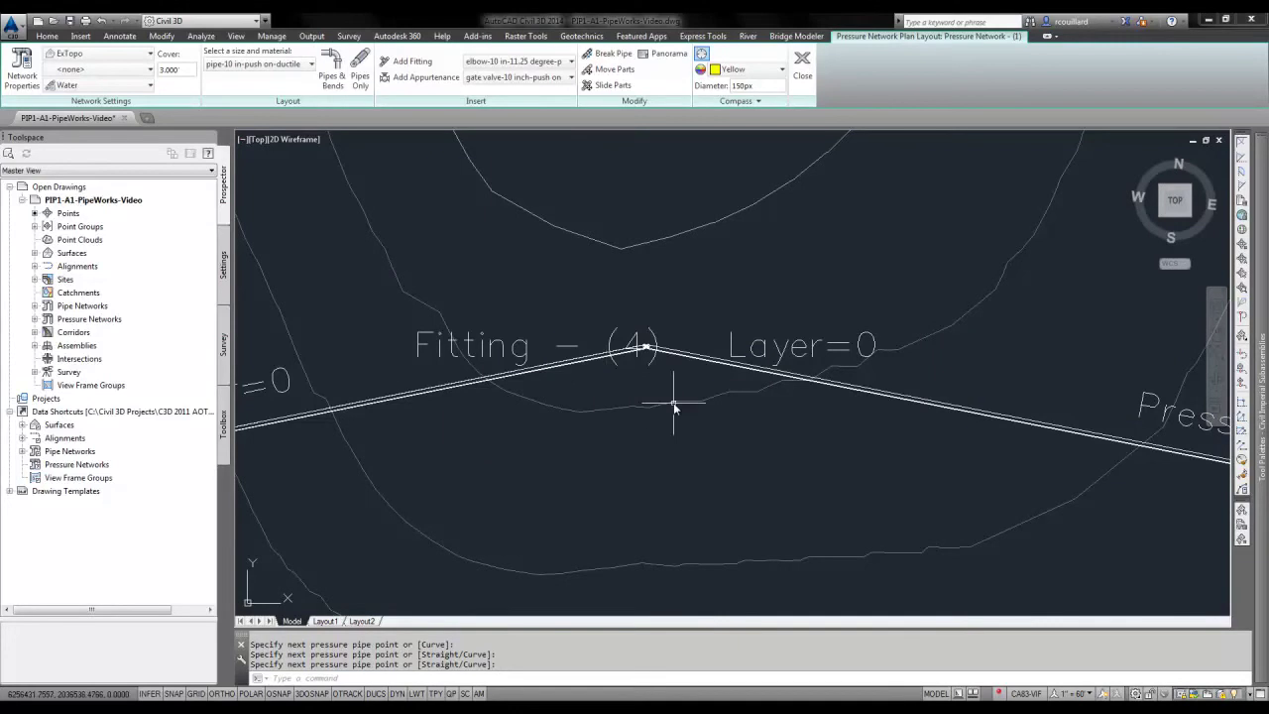
scroll(677, 406, down, 2)
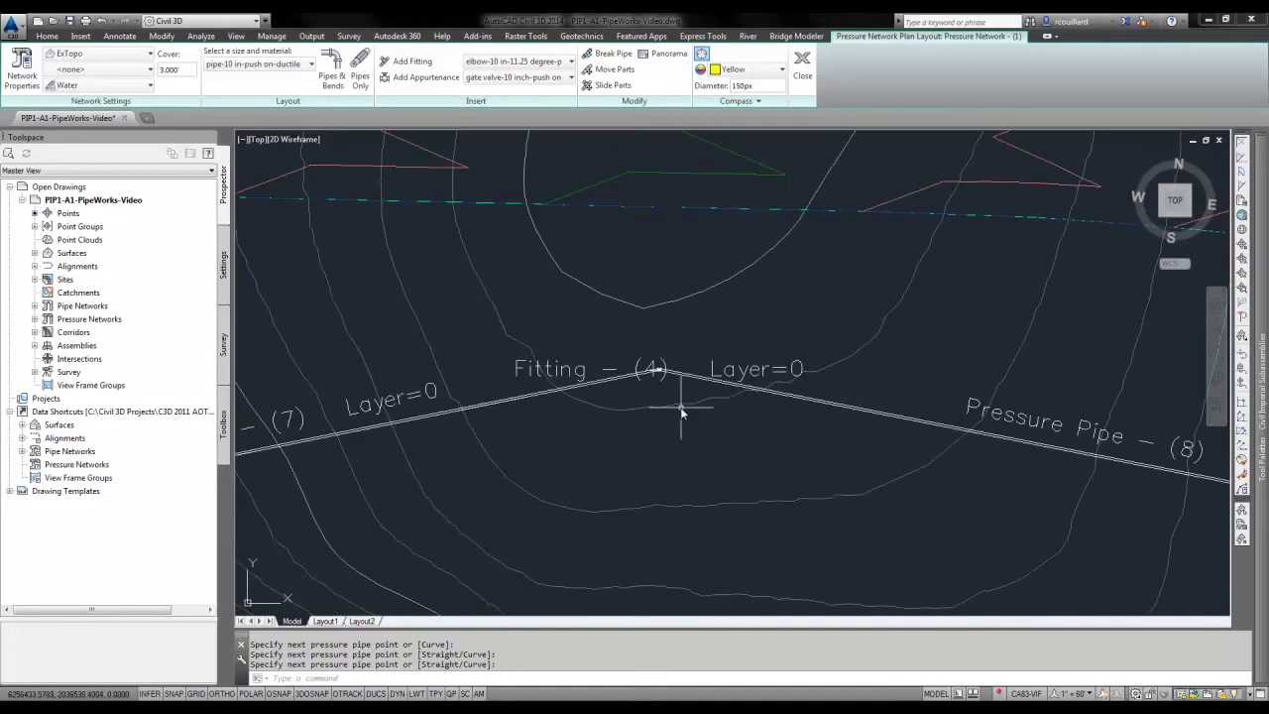
click(121, 37)
click(56, 84)
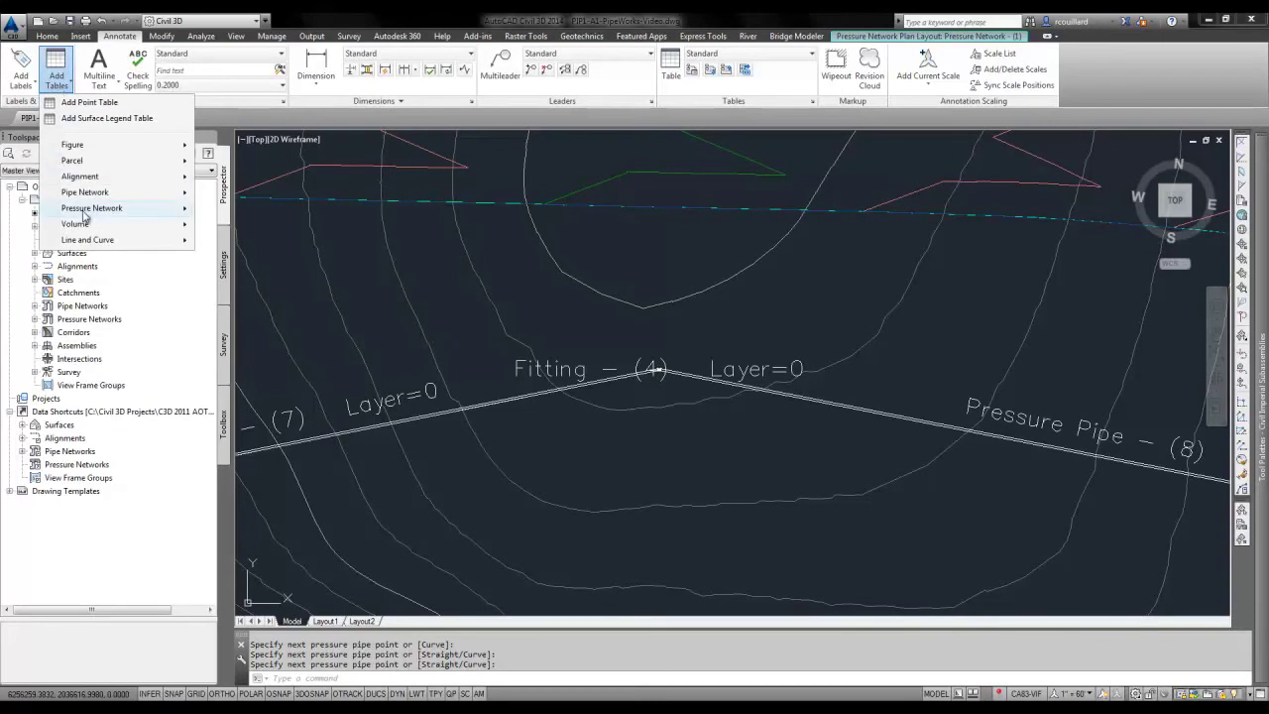
mouse_move(84, 215)
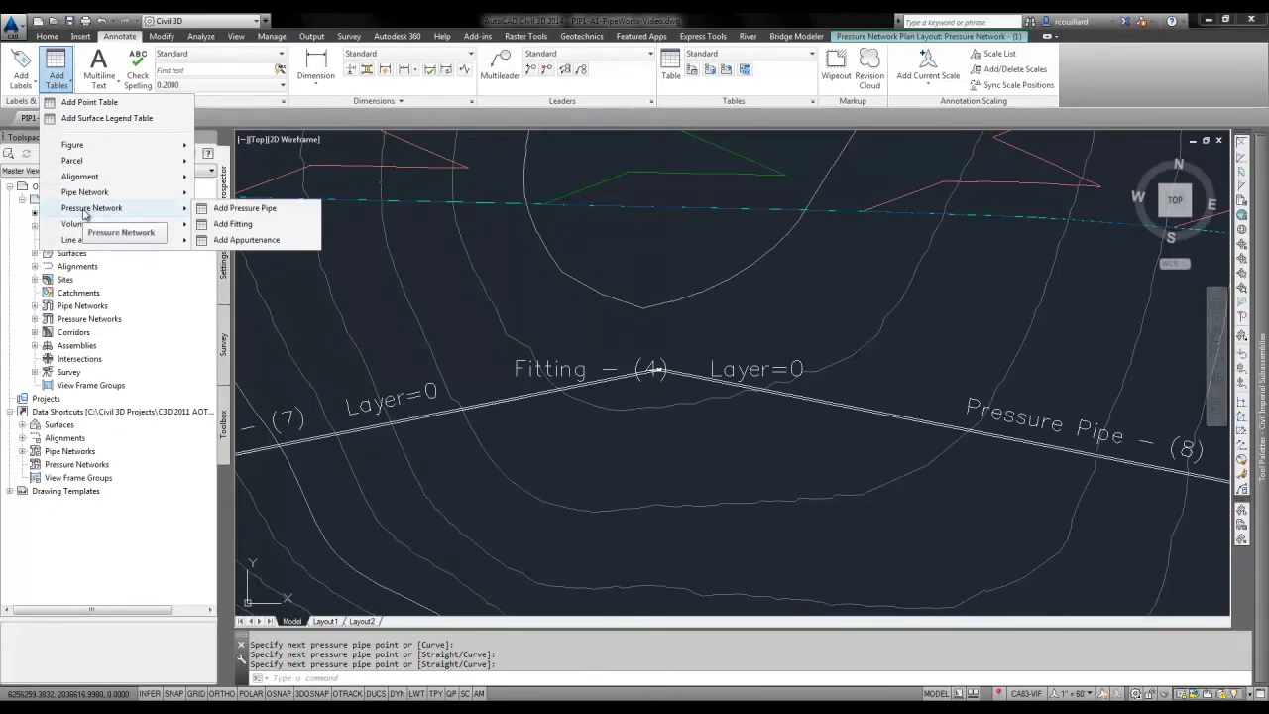
click(260, 212)
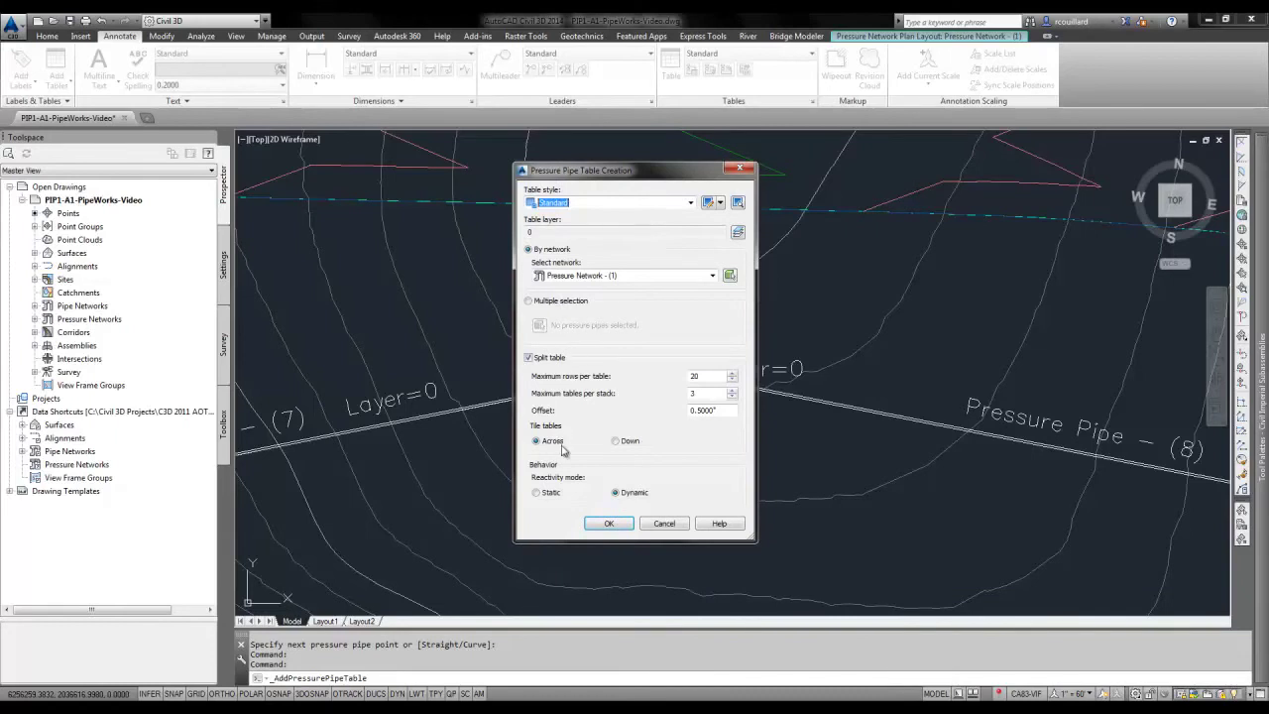
click(621, 525)
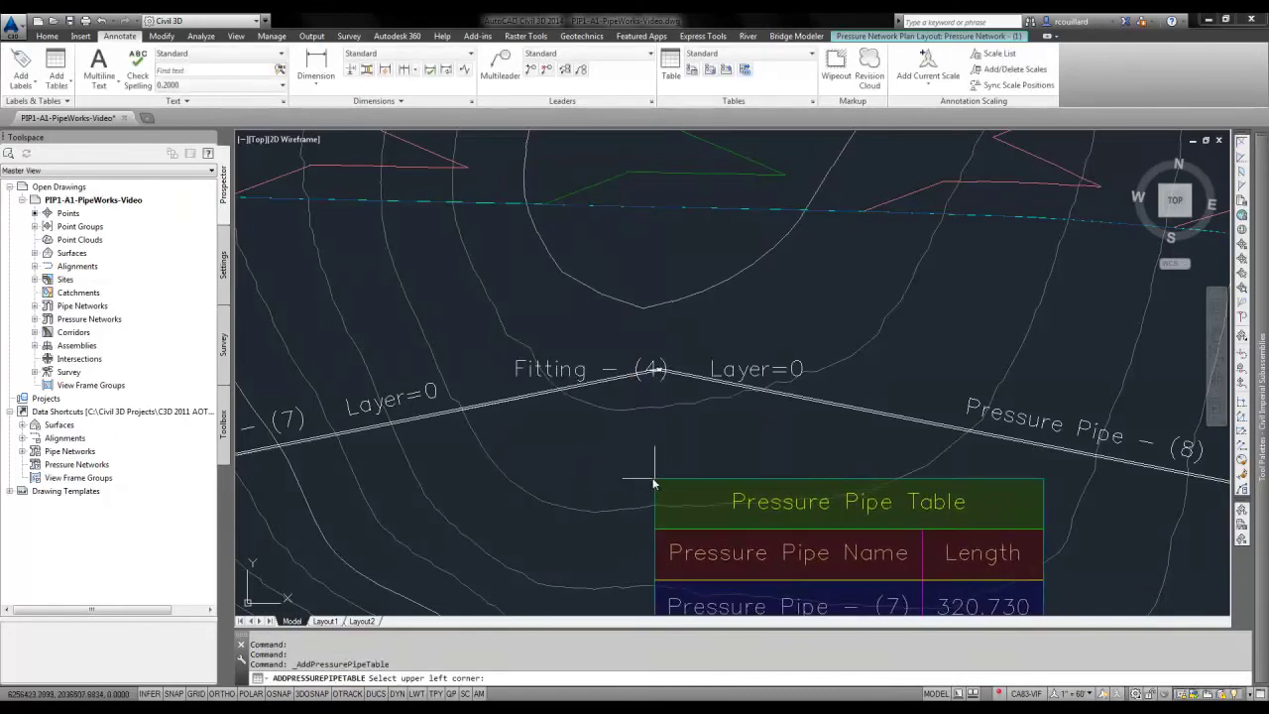
click(658, 483)
mouse_move(666, 425)
middle_down()
mouse_move(656, 254)
mouse_move(644, 279)
mouse_move(656, 419)
middle_up()
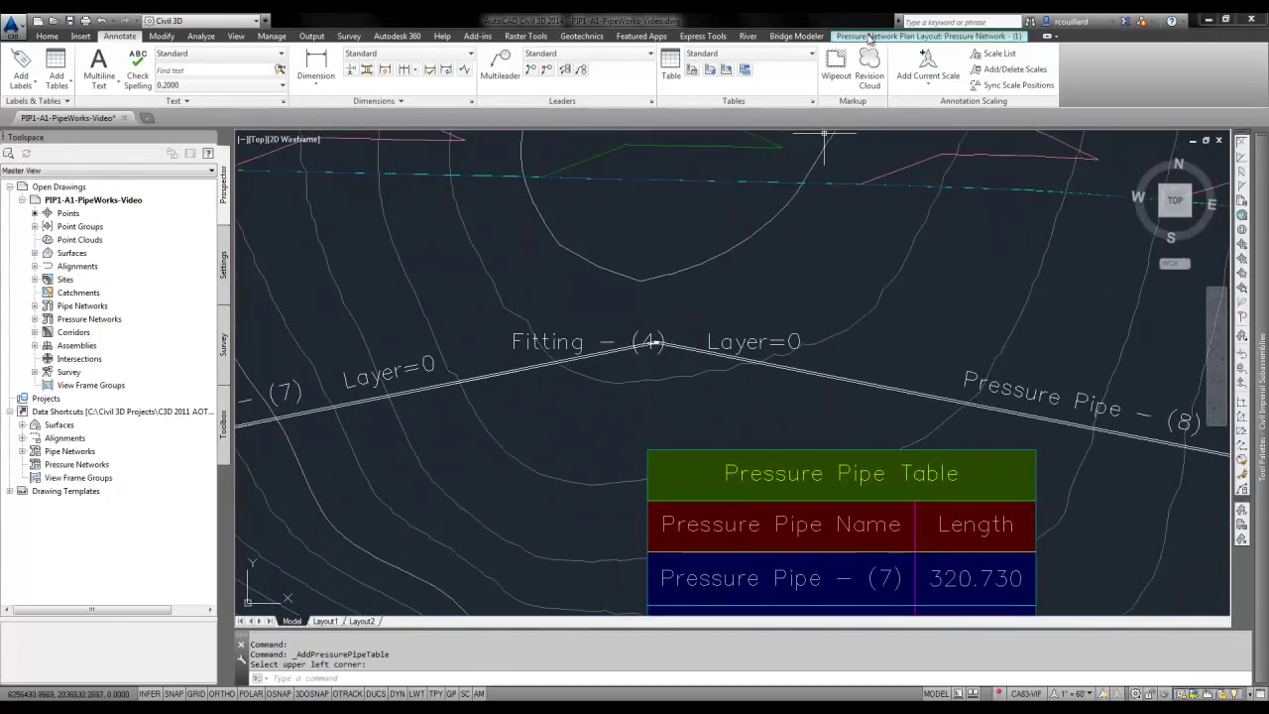
Step: Slide the bend fitting a short distance east along one connected pipe, and back west along the other
click(869, 37)
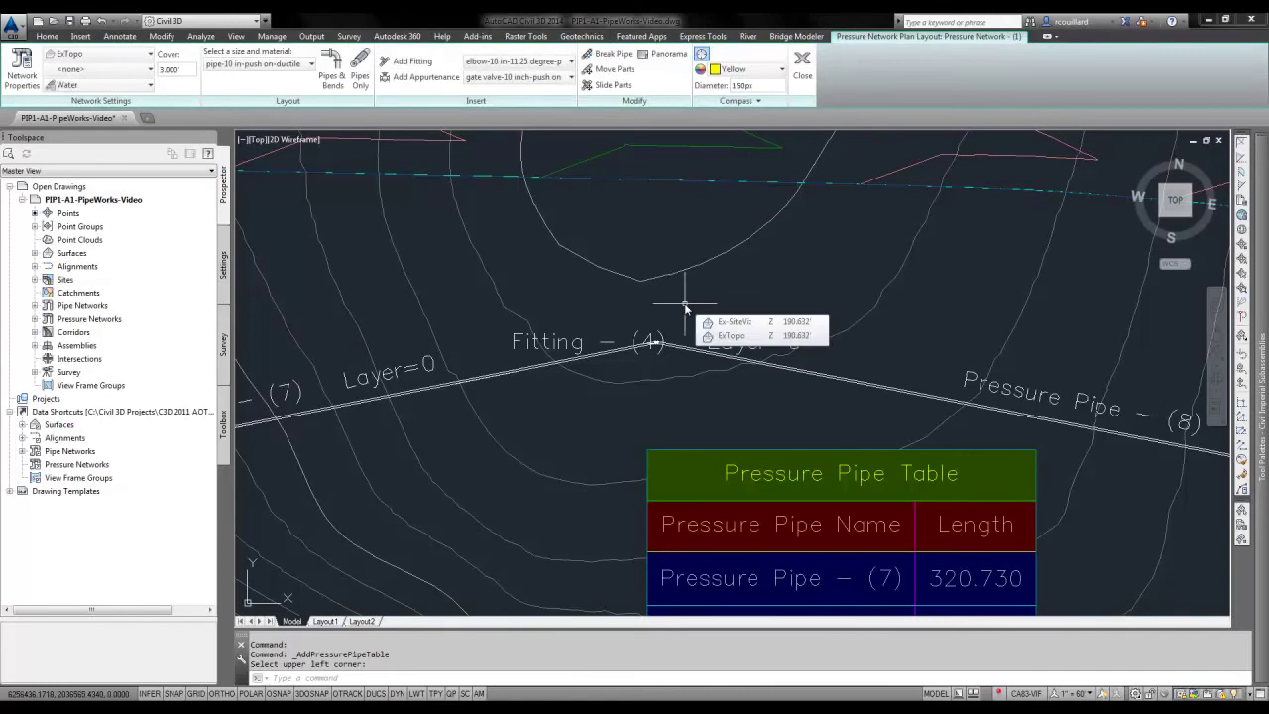
scroll(656, 342, up, 5)
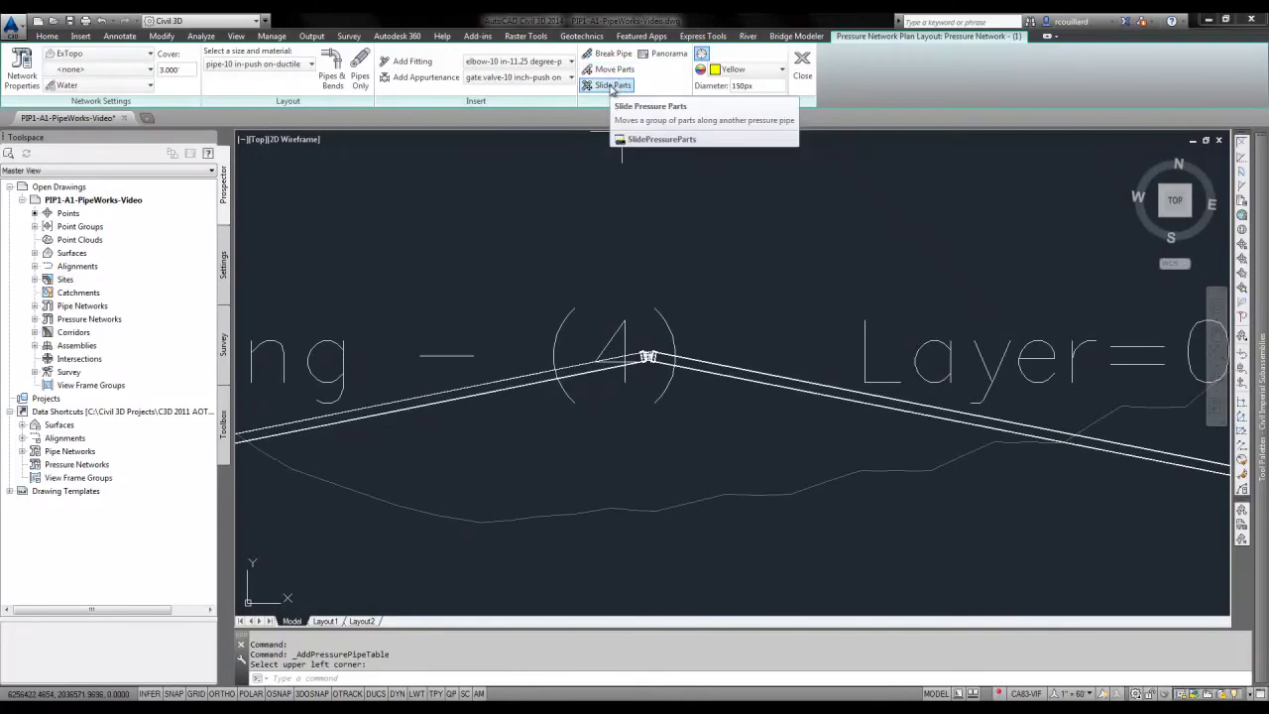
scroll(646, 357, up, 6)
scroll(644, 362, up, 2)
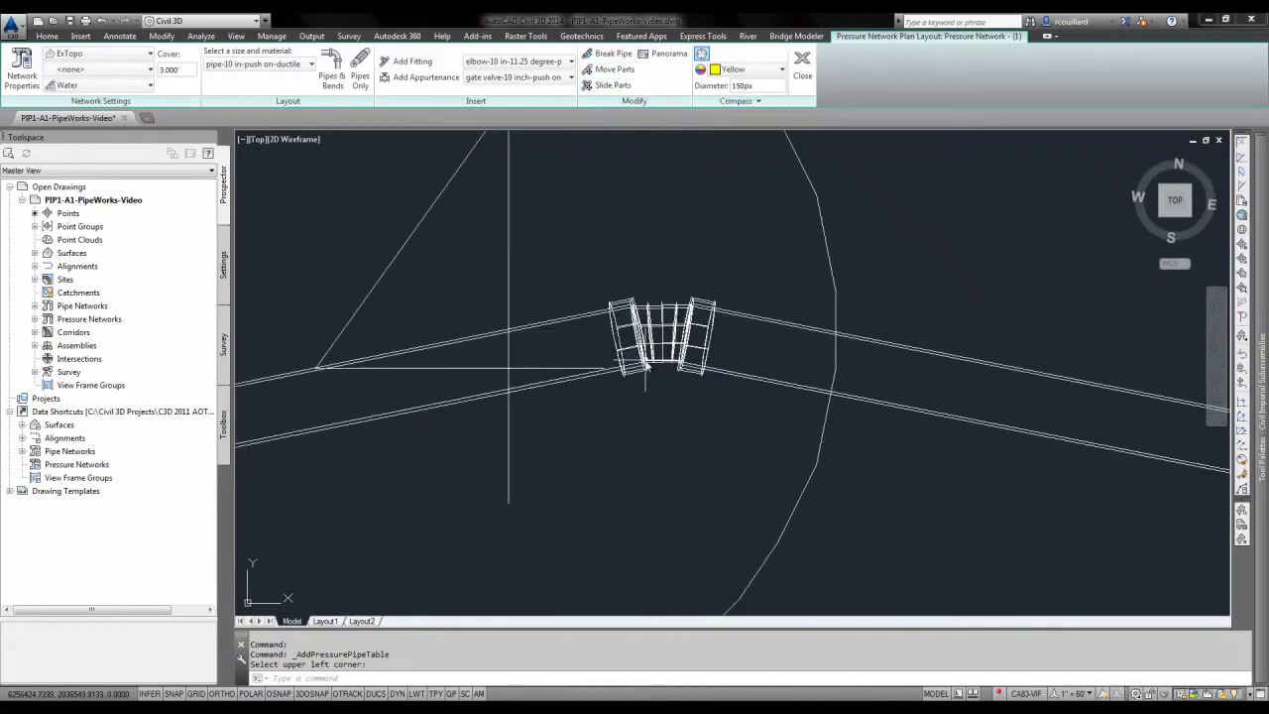
click(669, 374)
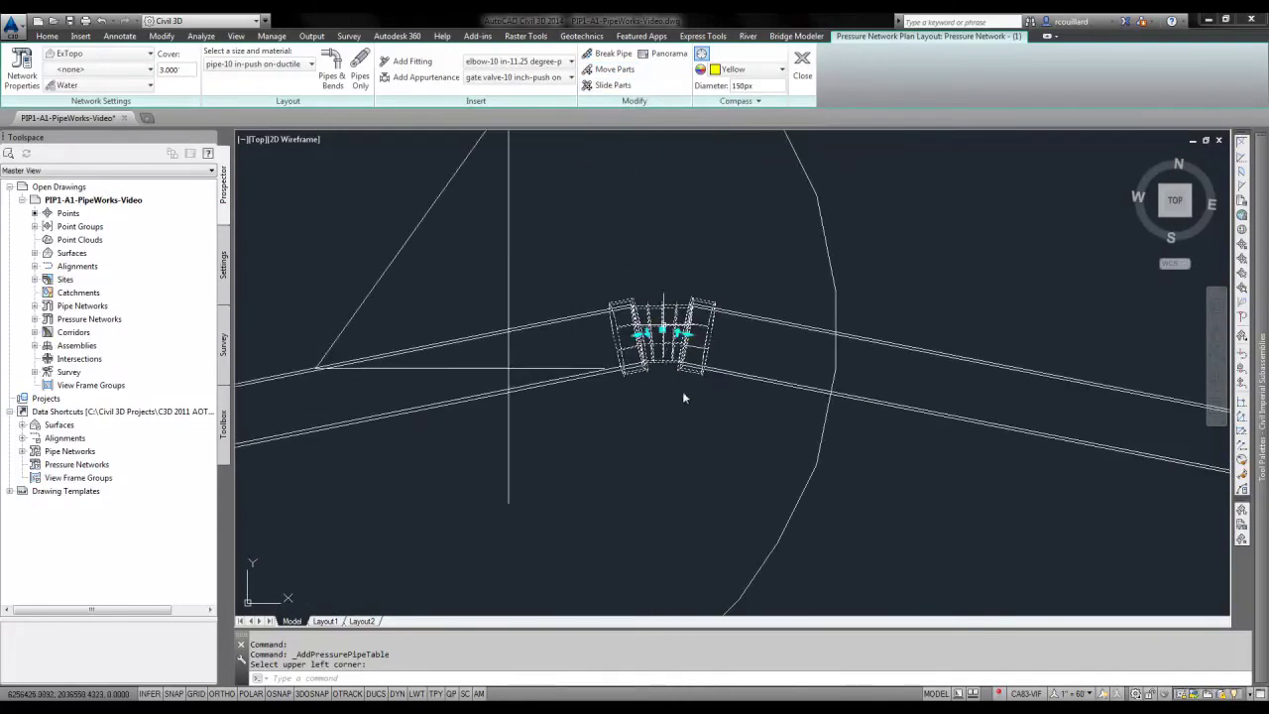
scroll(677, 349, up, 4)
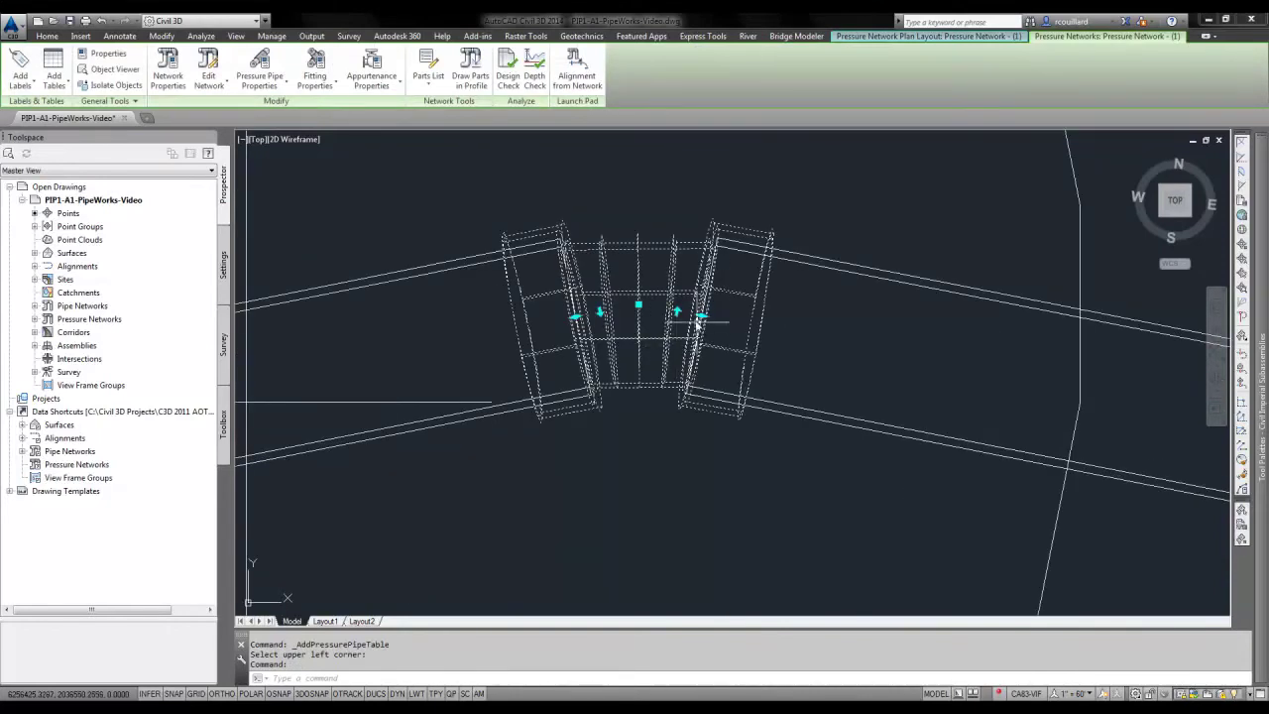
click(702, 315)
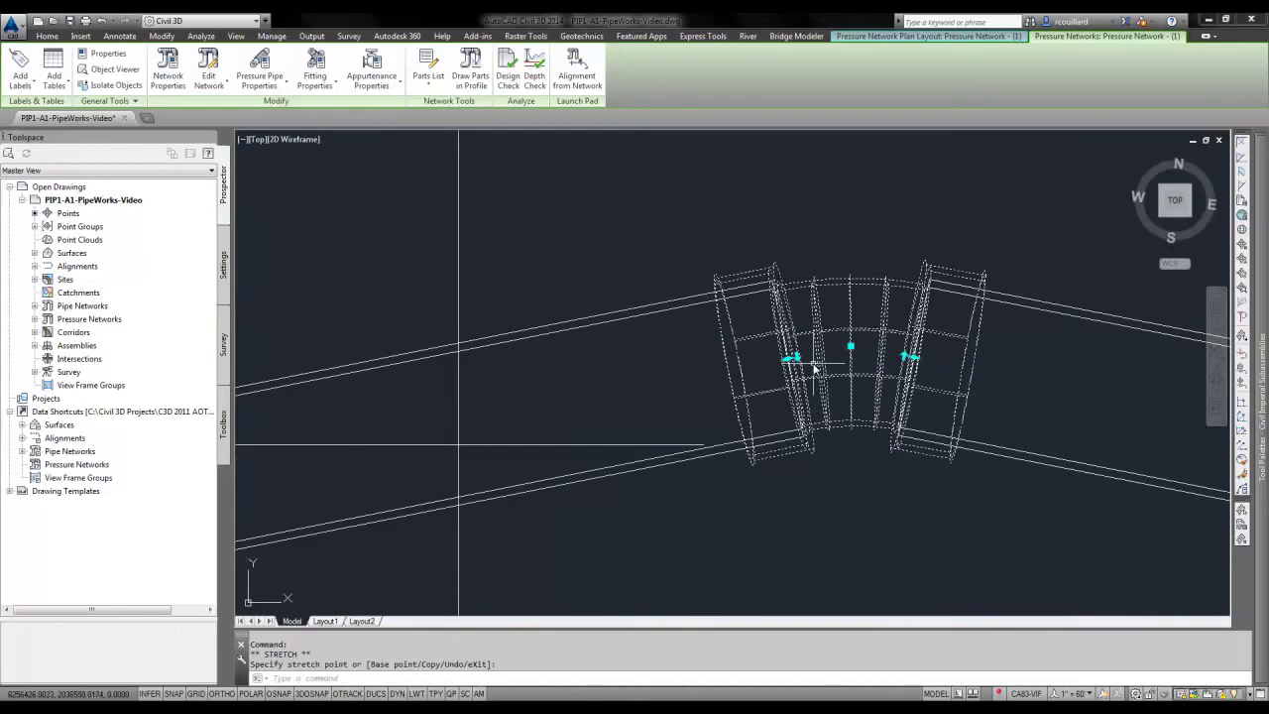
click(794, 359)
click(597, 377)
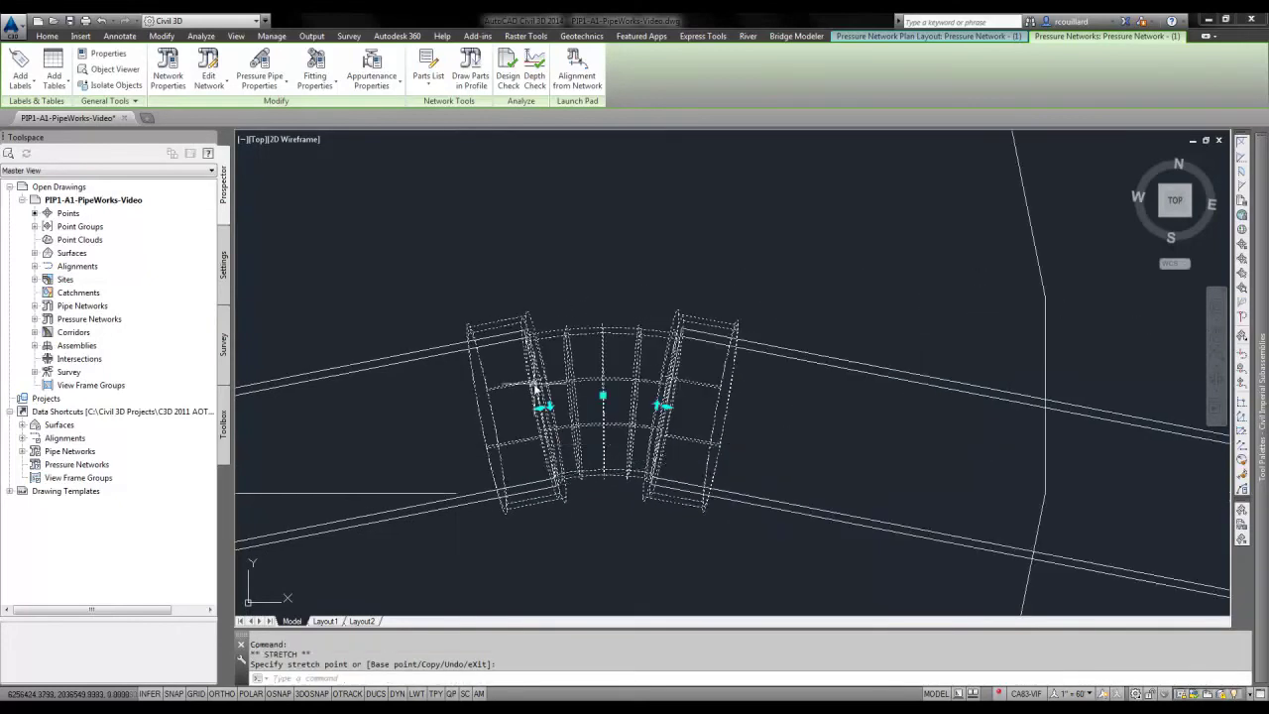
right_click(608, 374)
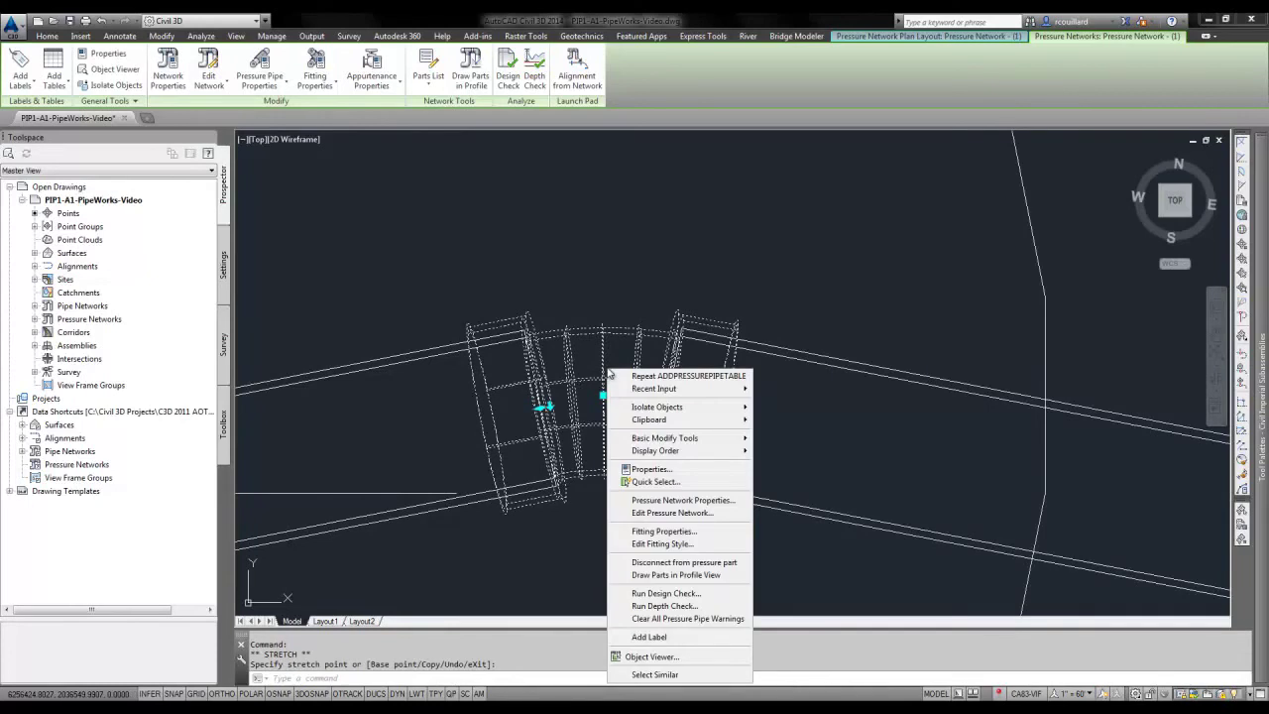
click(908, 36)
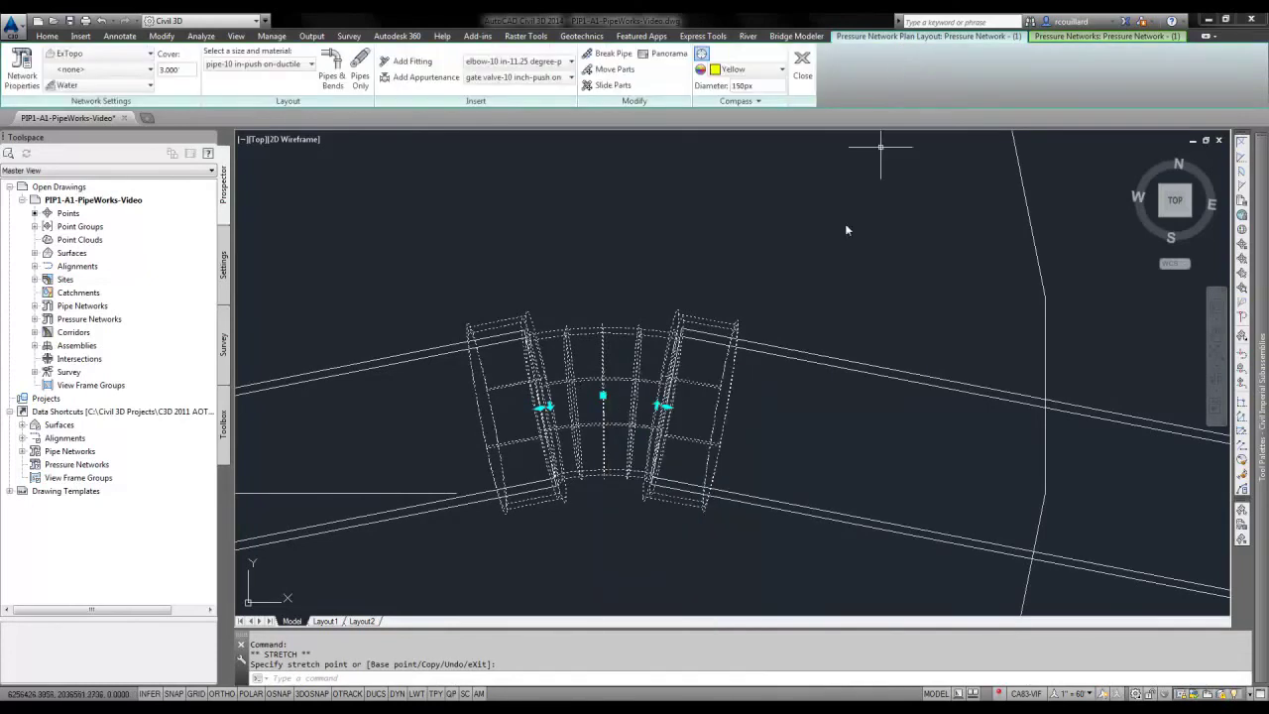
click(614, 72)
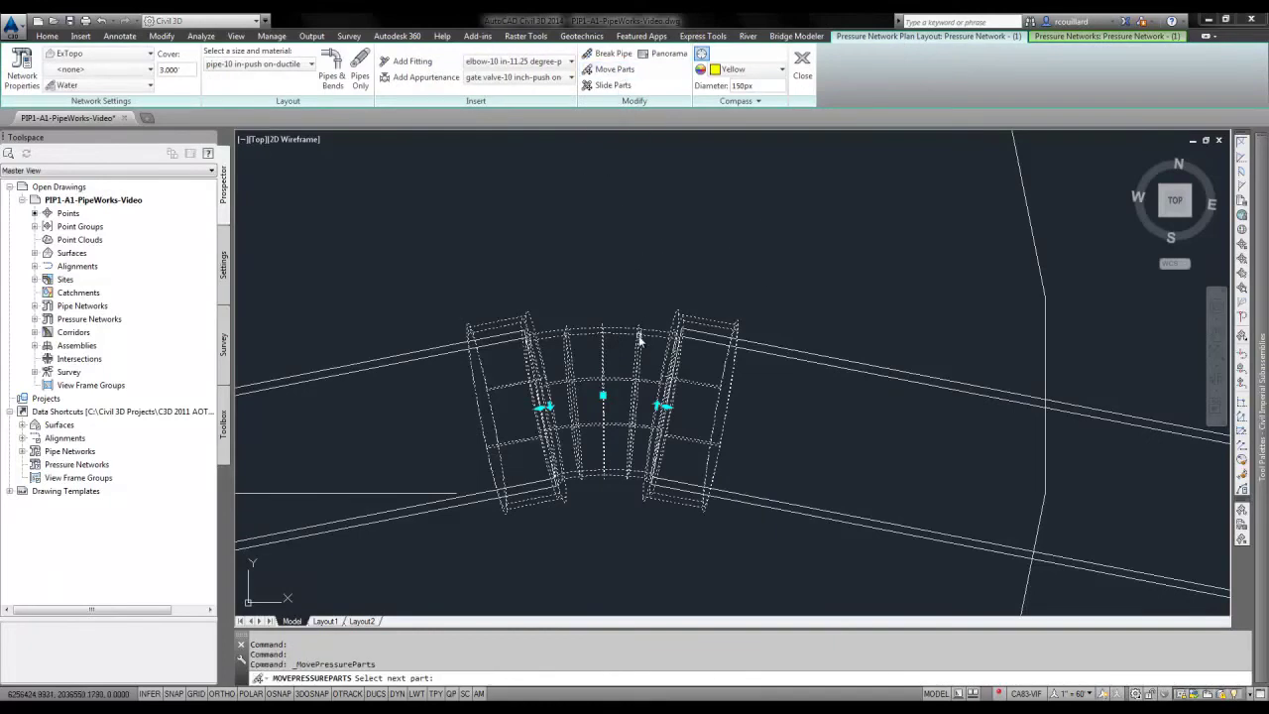
scroll(650, 243, down, 8)
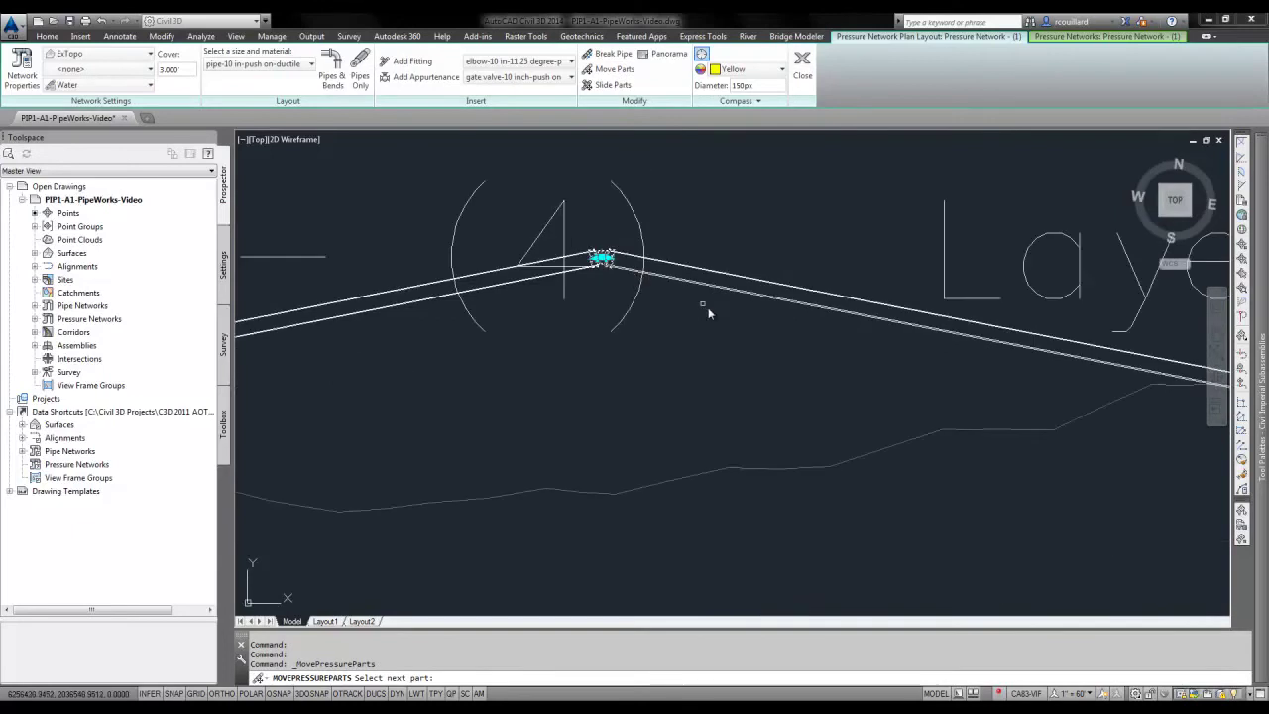
click(760, 297)
key(Return)
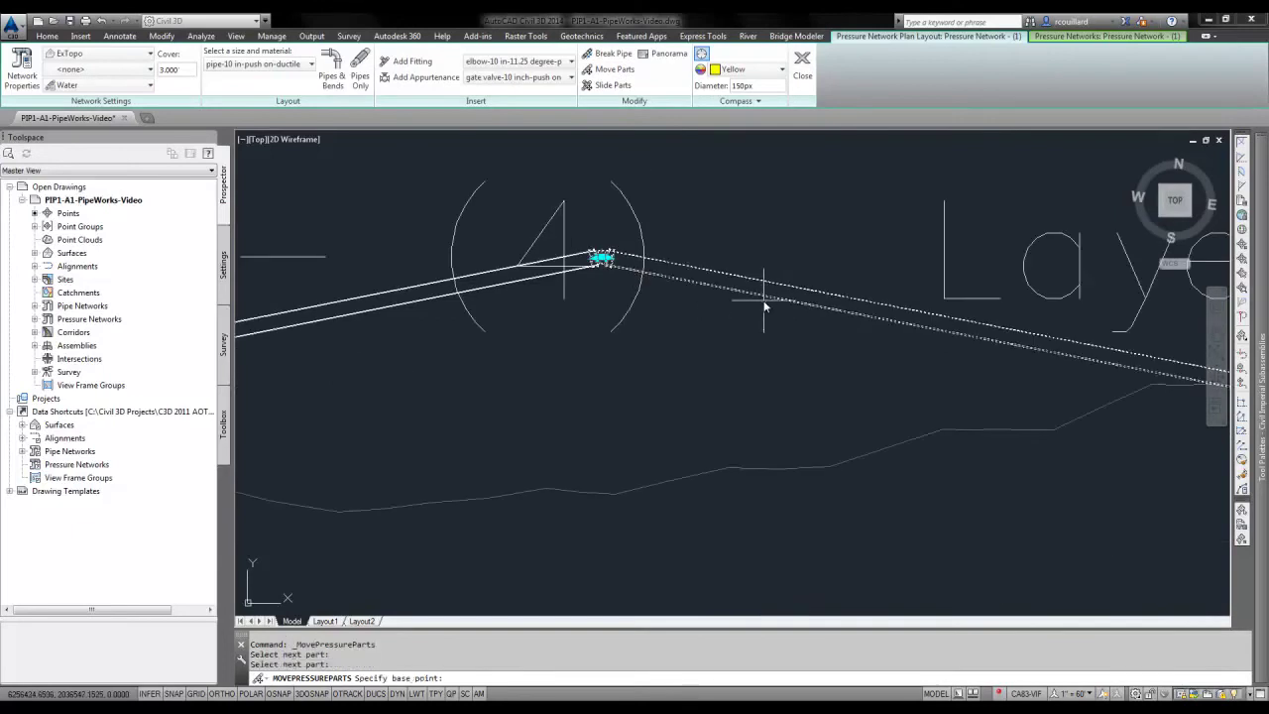
click(768, 292)
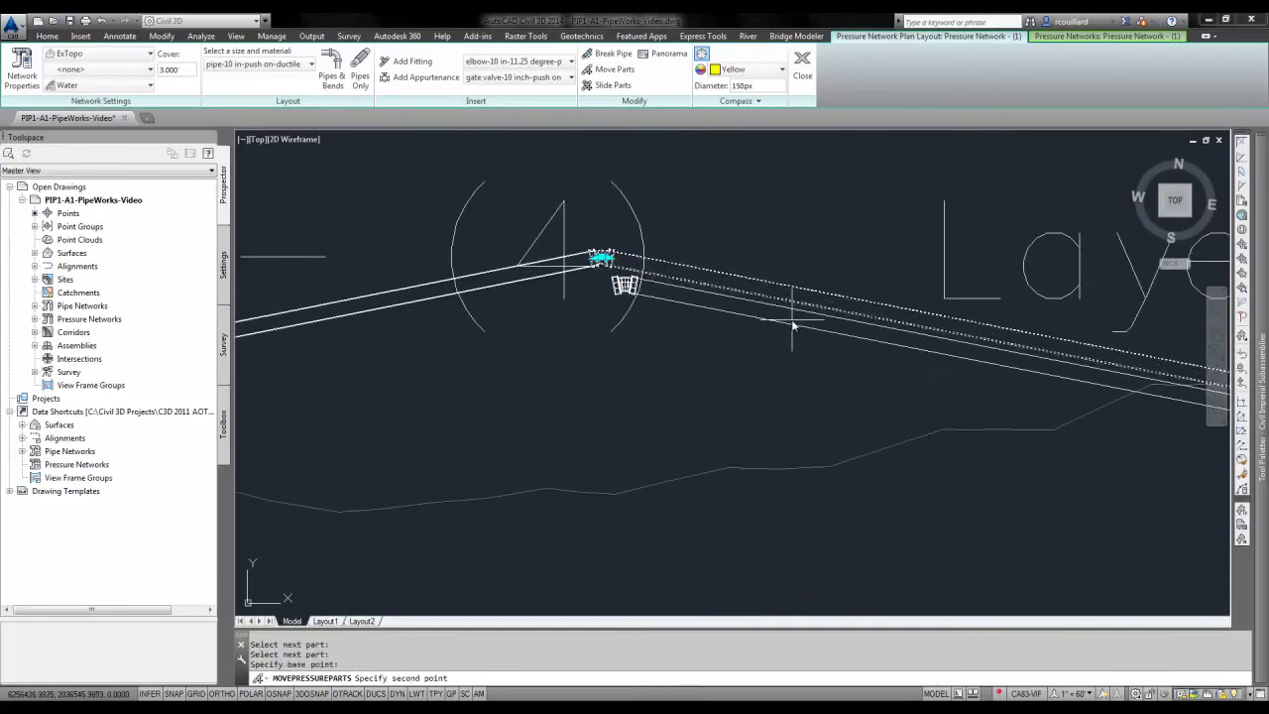
key(Escape)
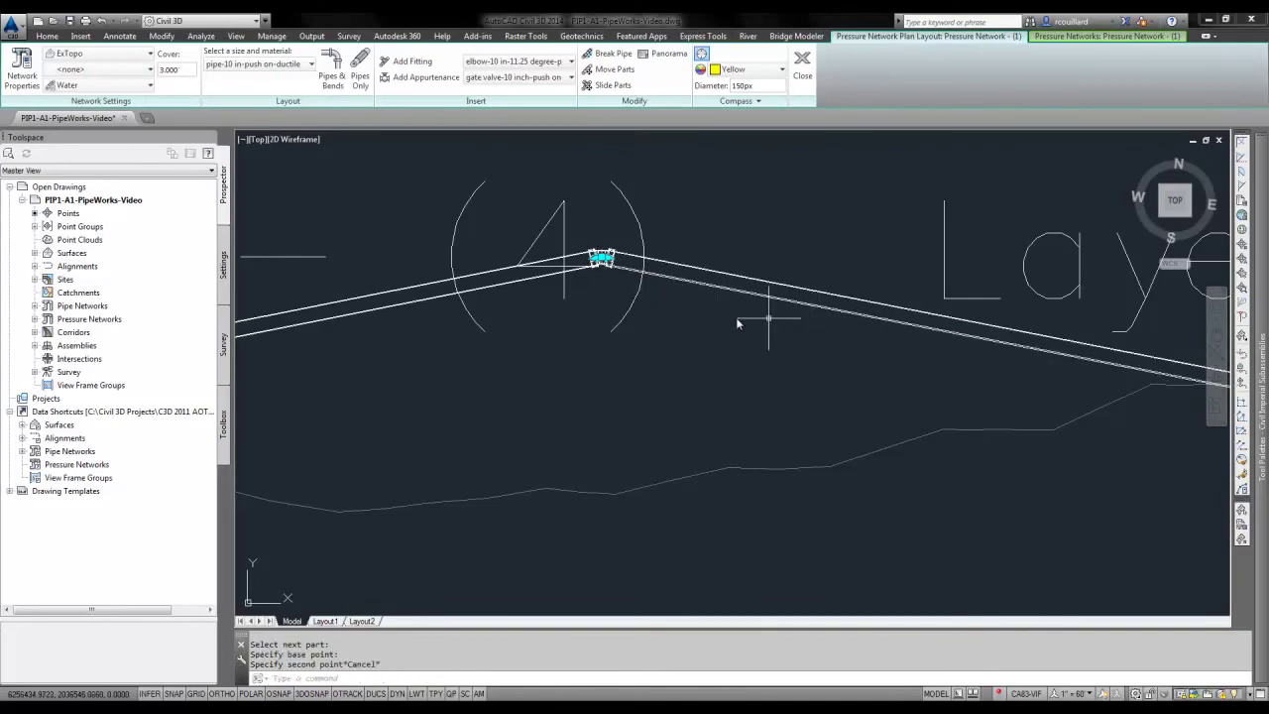
key(ctrl+z)
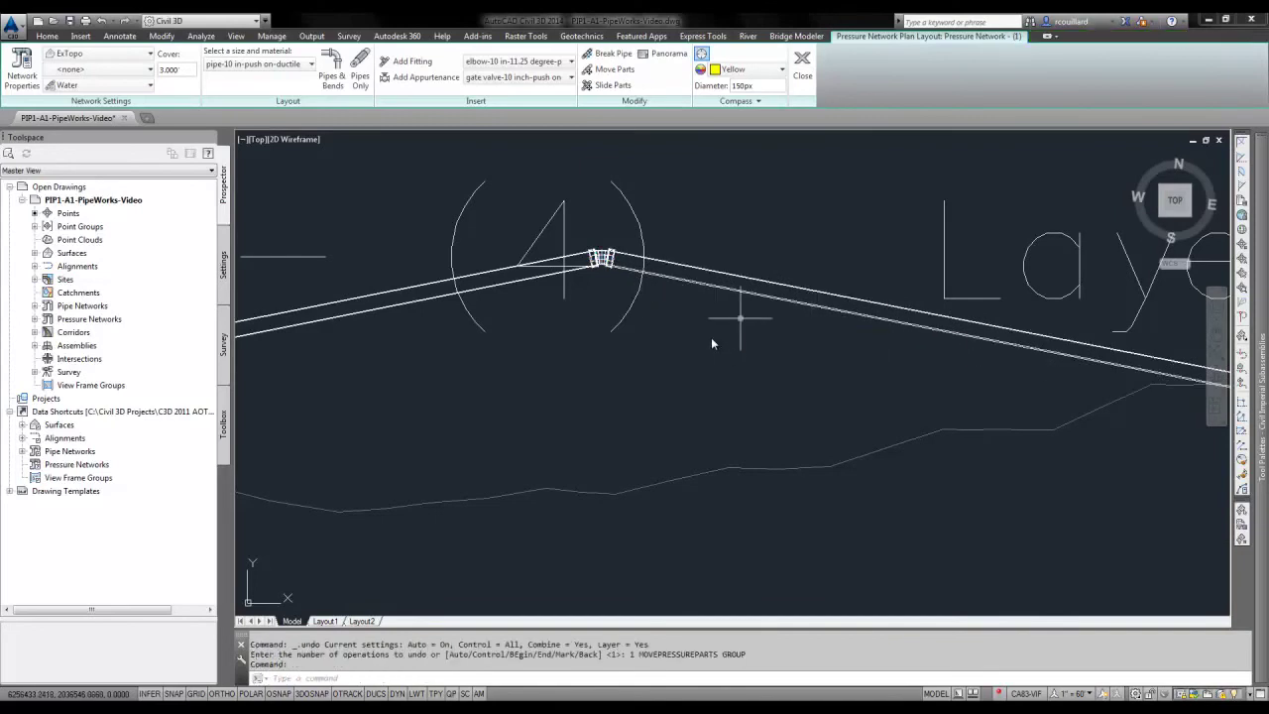
Step: Move the bend fitting together with its eastern pressure pipe a short distance southeast
click(615, 70)
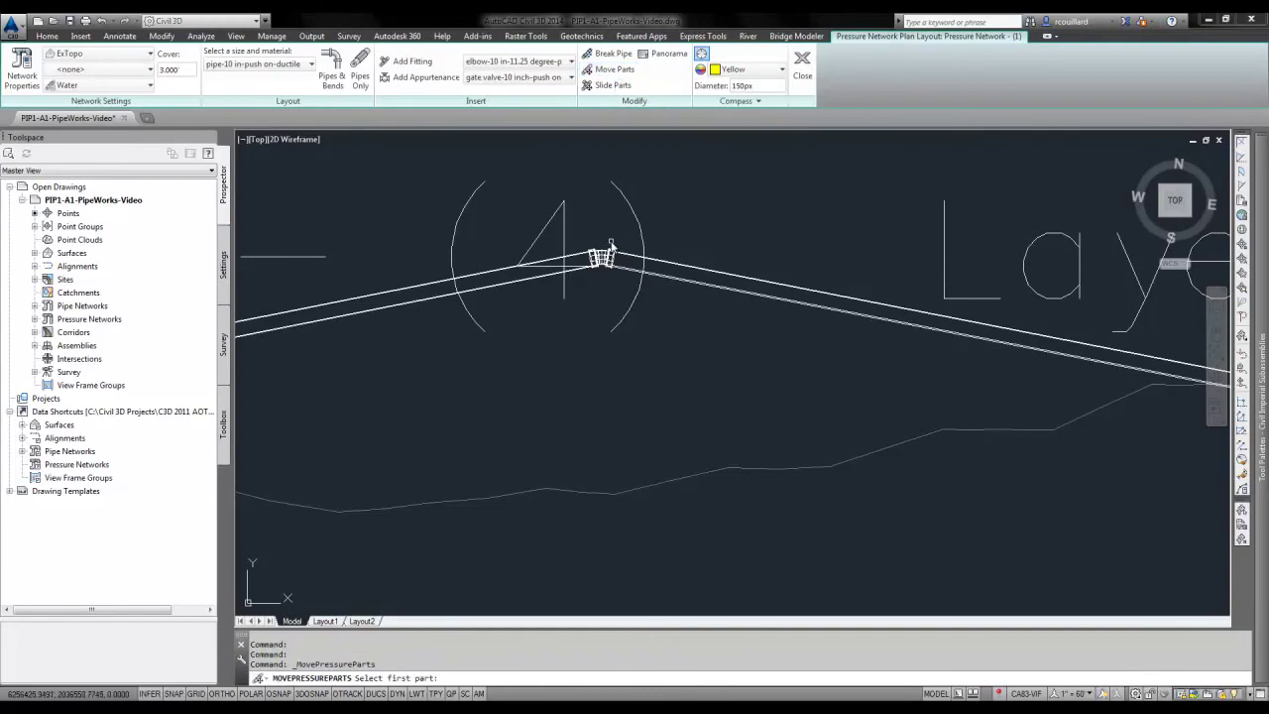
click(622, 260)
key(Return)
click(619, 259)
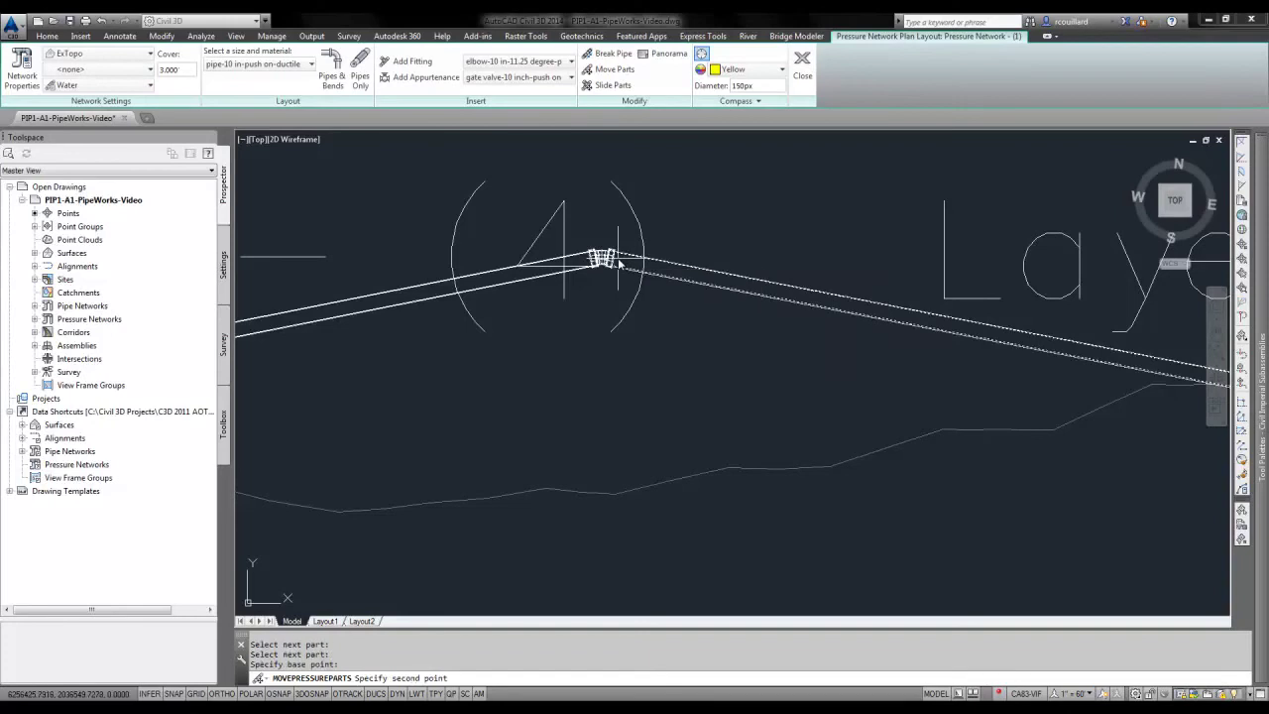
click(790, 444)
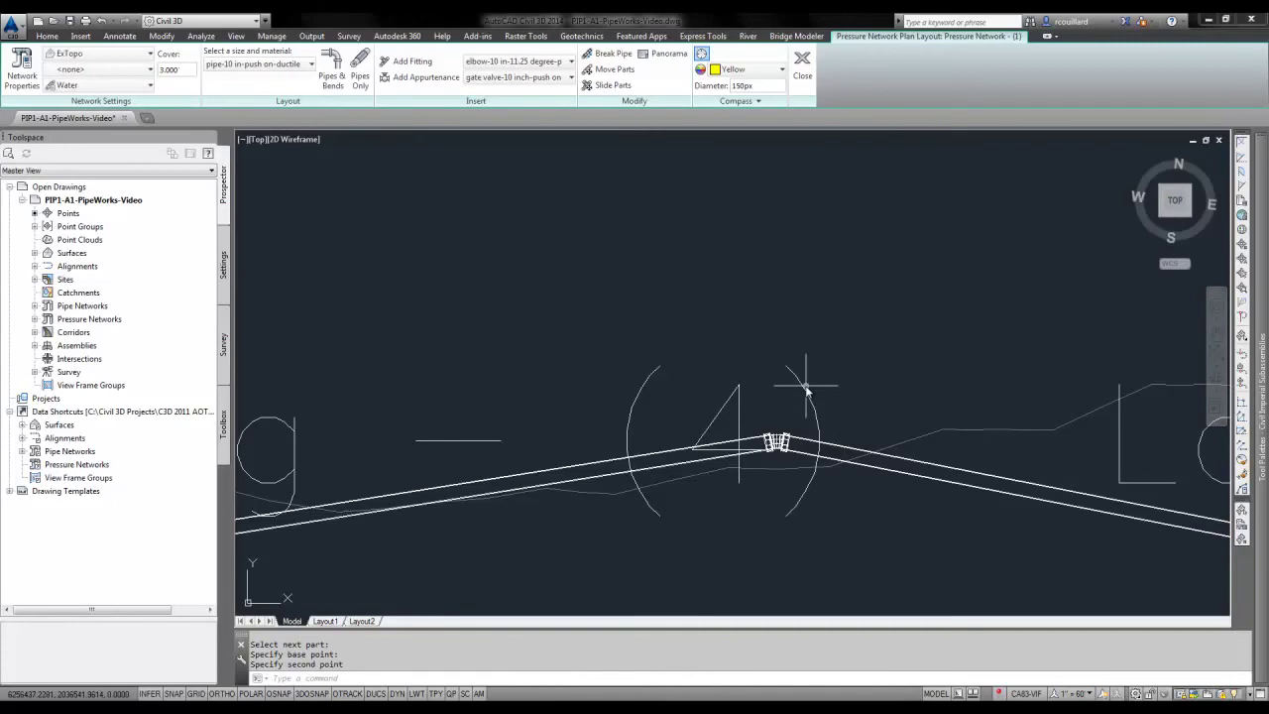
click(48, 36)
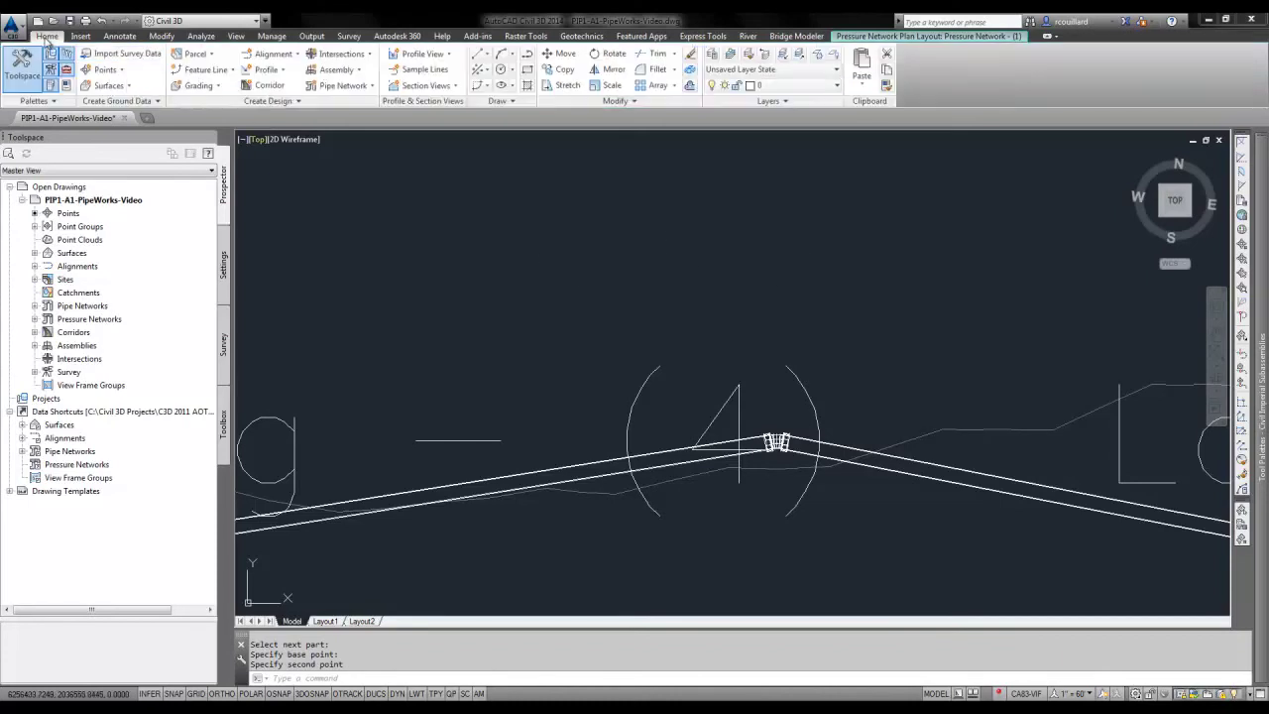
click(345, 85)
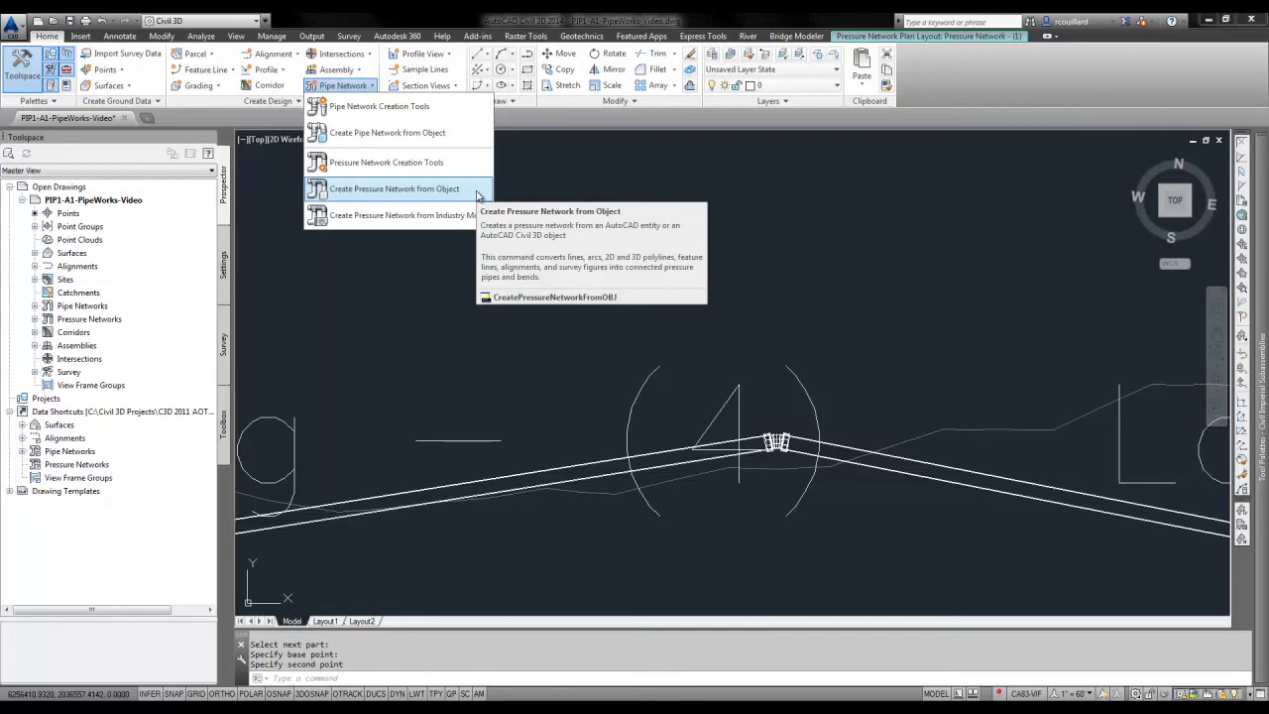
scroll(476, 195, down, 2)
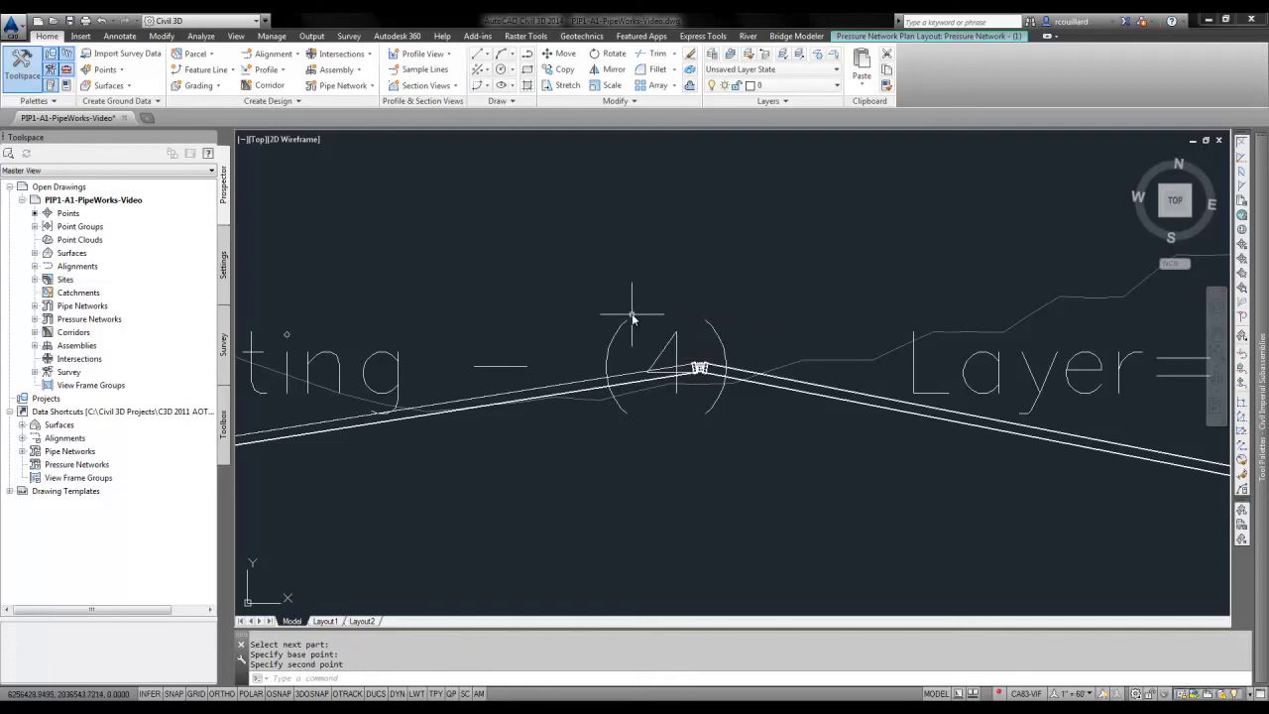
scroll(639, 364, down, 5)
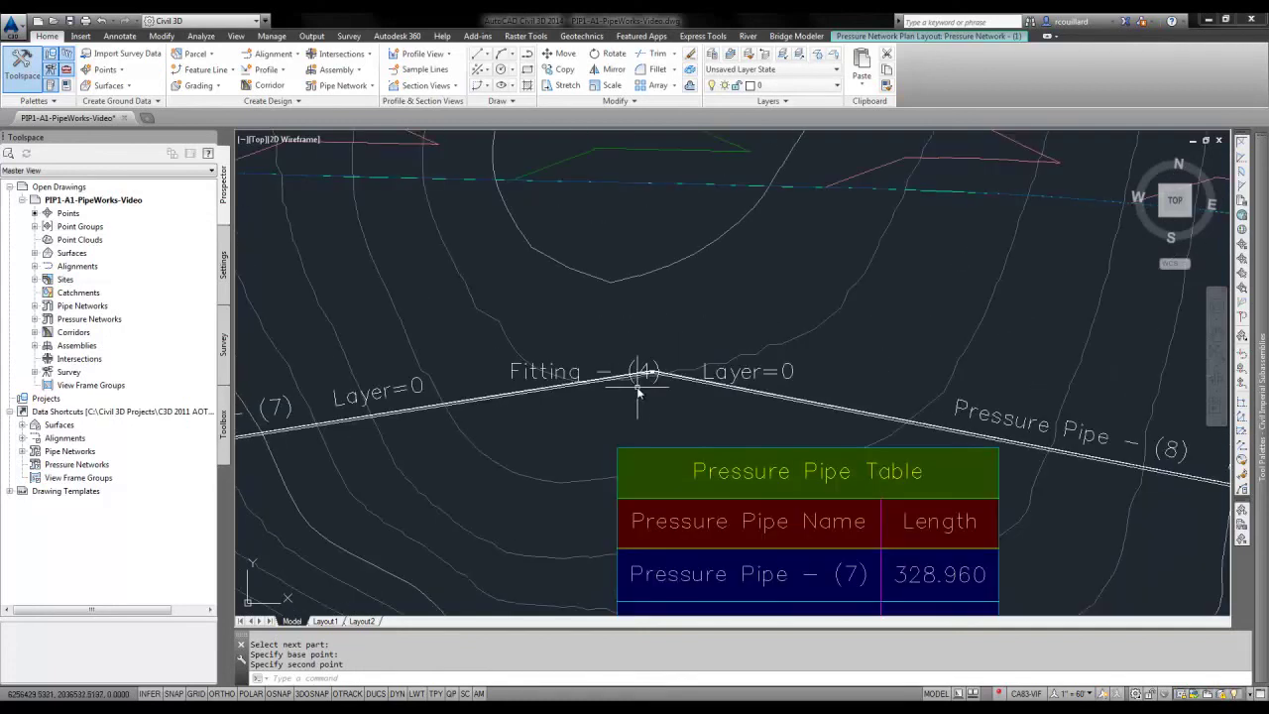
scroll(655, 388, down, 4)
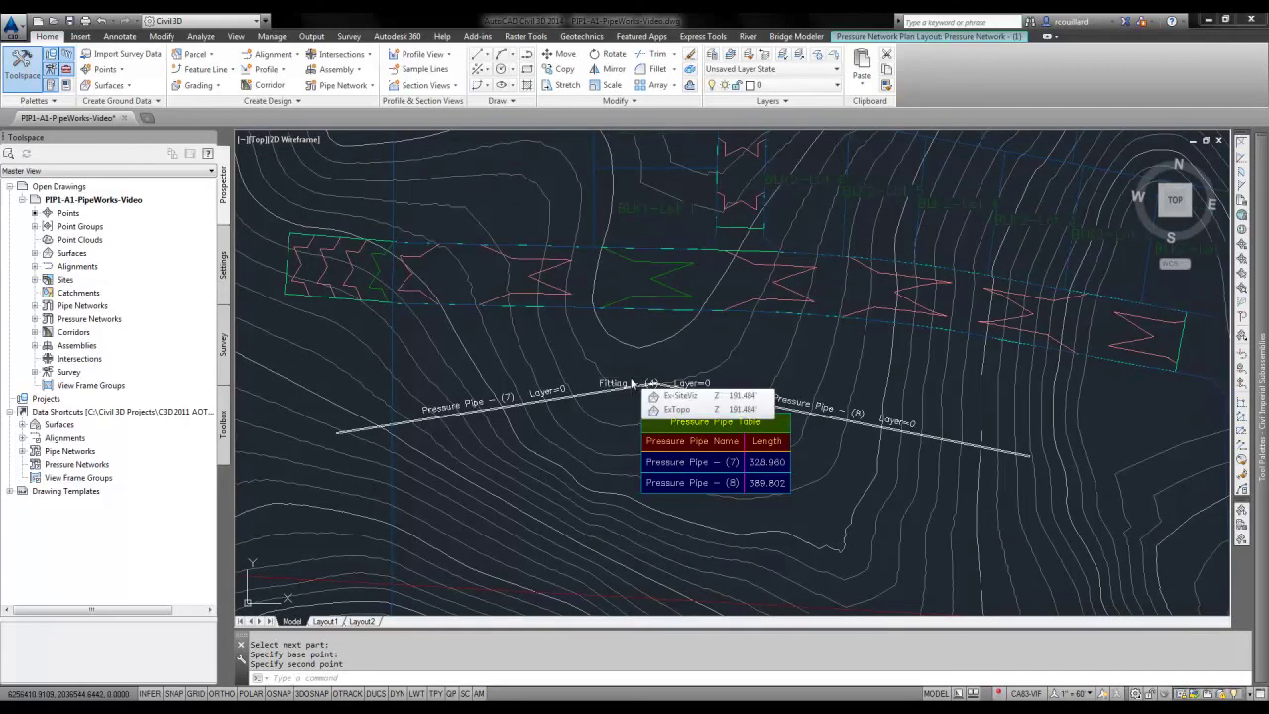
Step: Save the drawing and create a data shortcut for Pressure Network - (1)
key(ctrl+s)
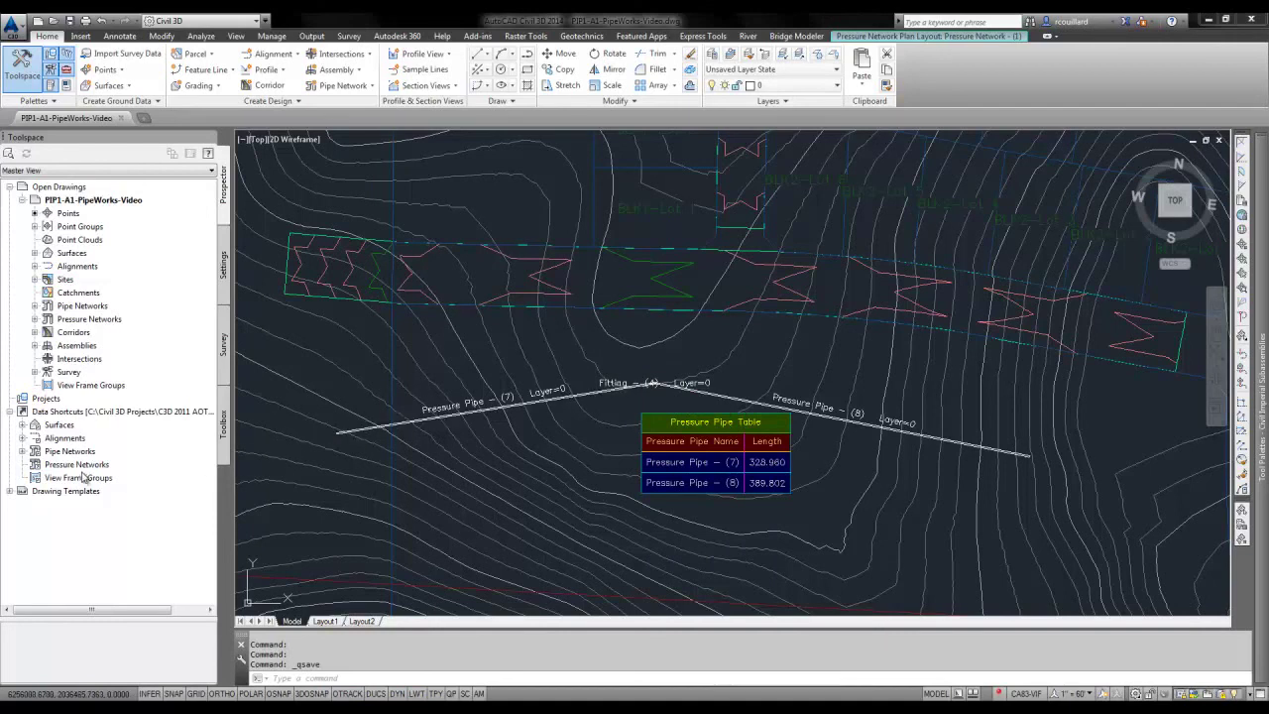
right_click(64, 419)
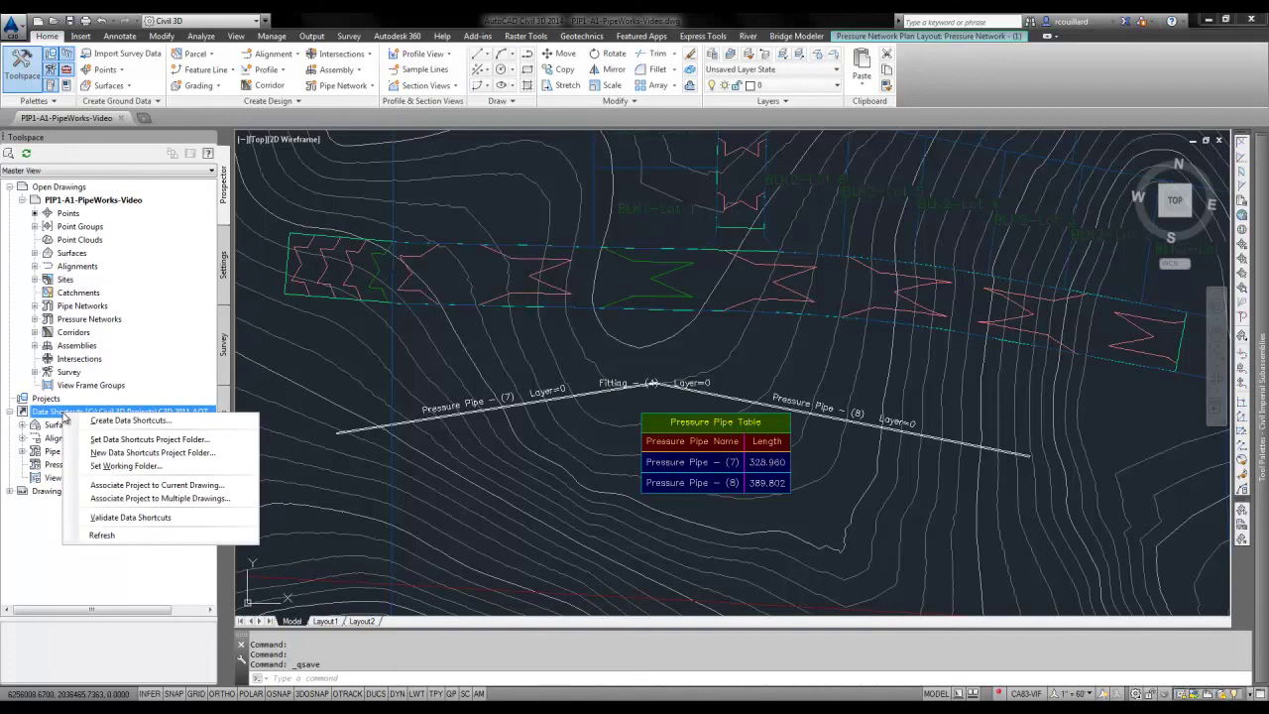
click(129, 421)
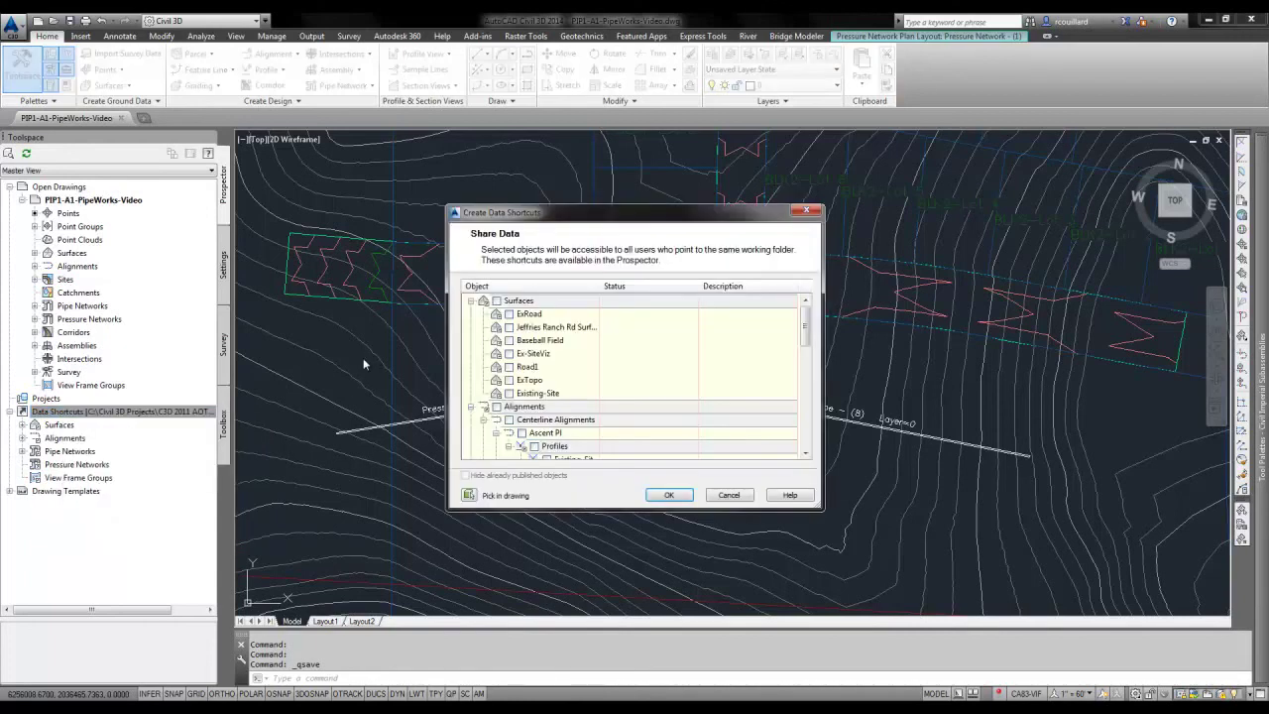
click(472, 301)
click(472, 313)
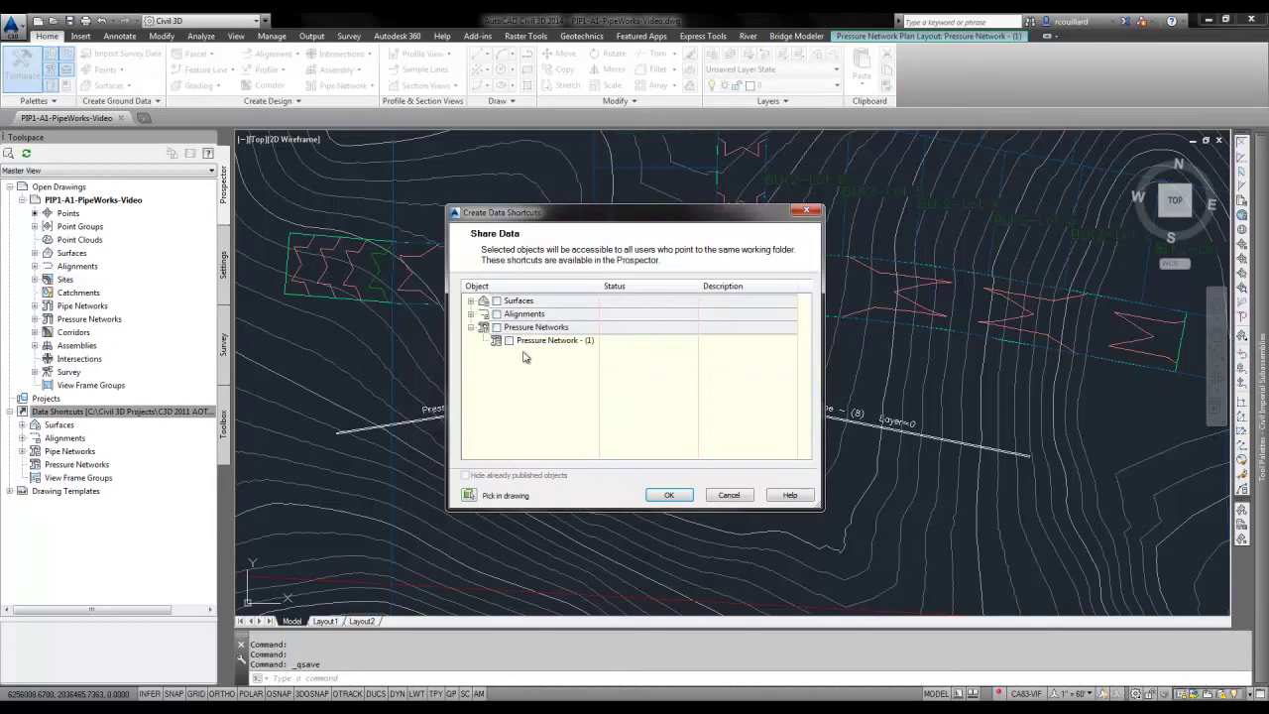
click(511, 340)
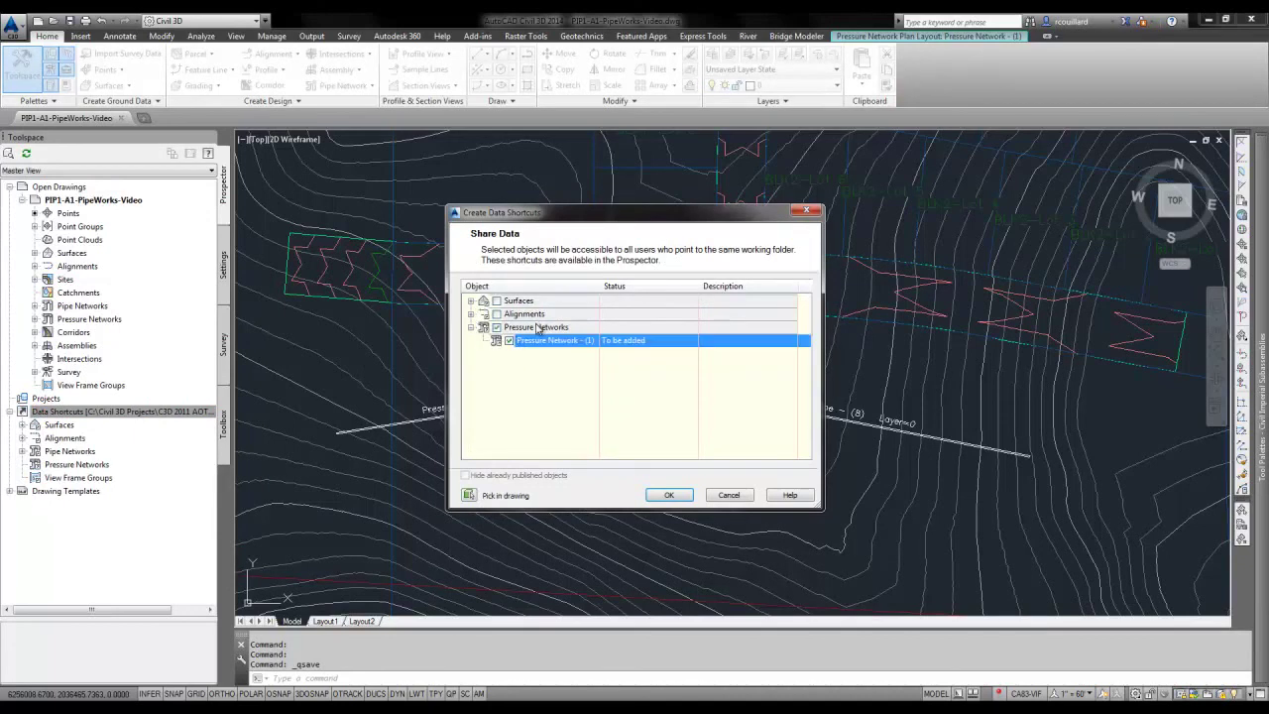
click(672, 494)
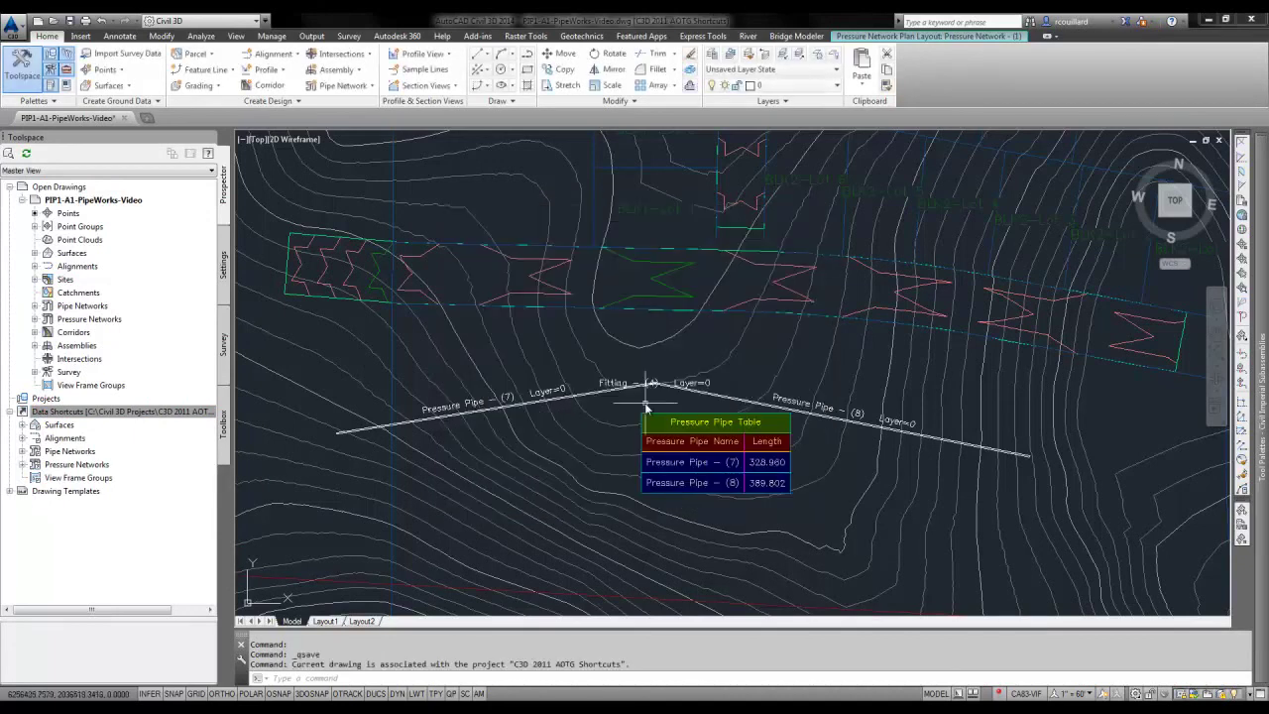
Step: Examine the source file details of the Pressure Network - (1) data shortcut
click(23, 465)
click(100, 478)
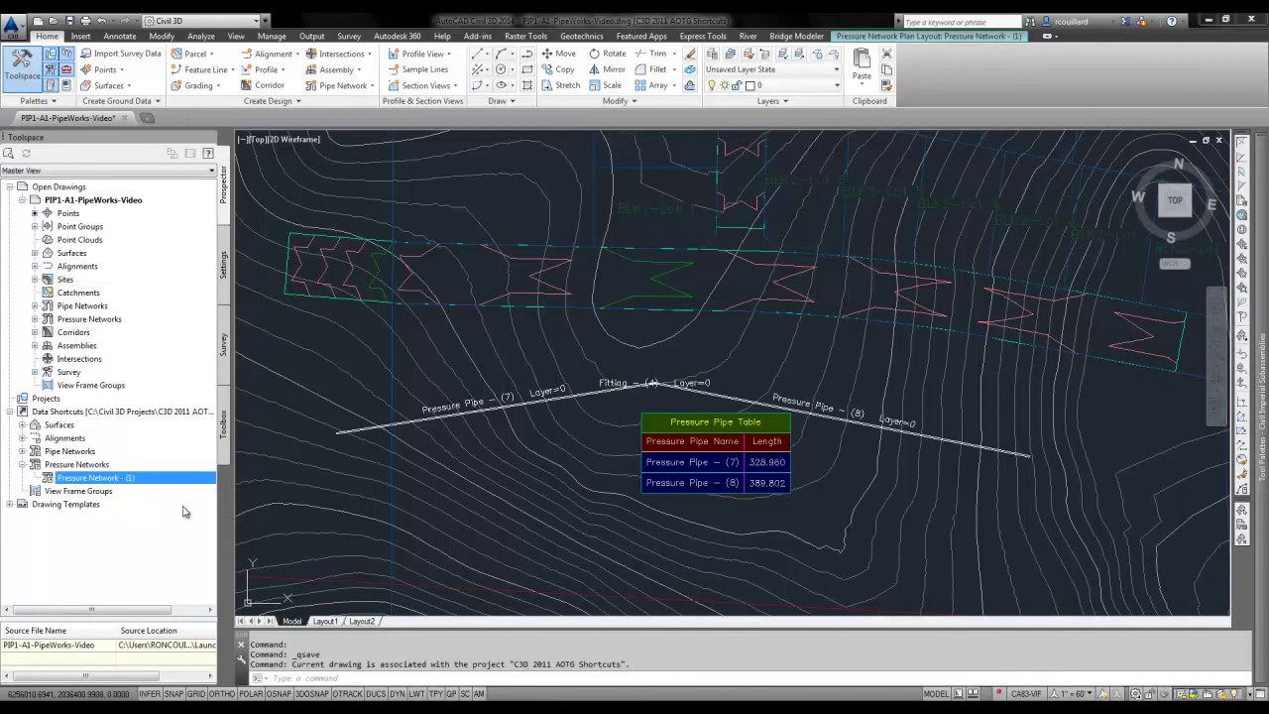
mouse_move(581, 319)
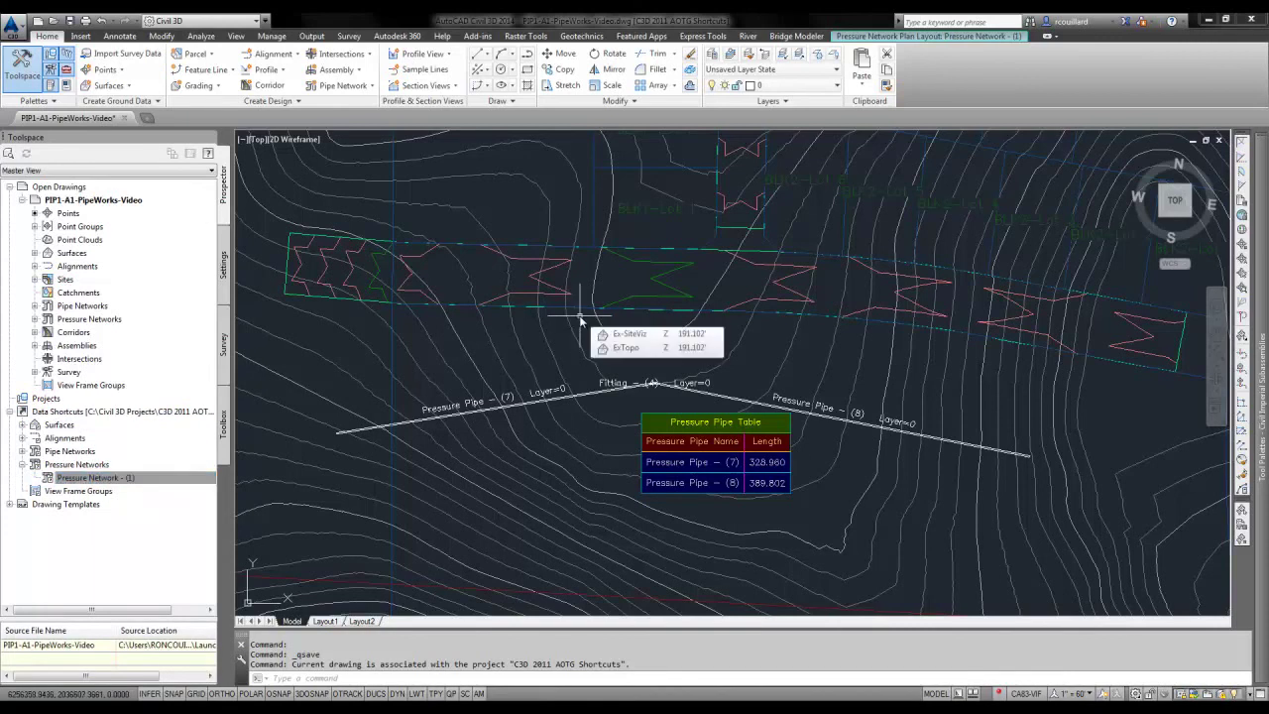